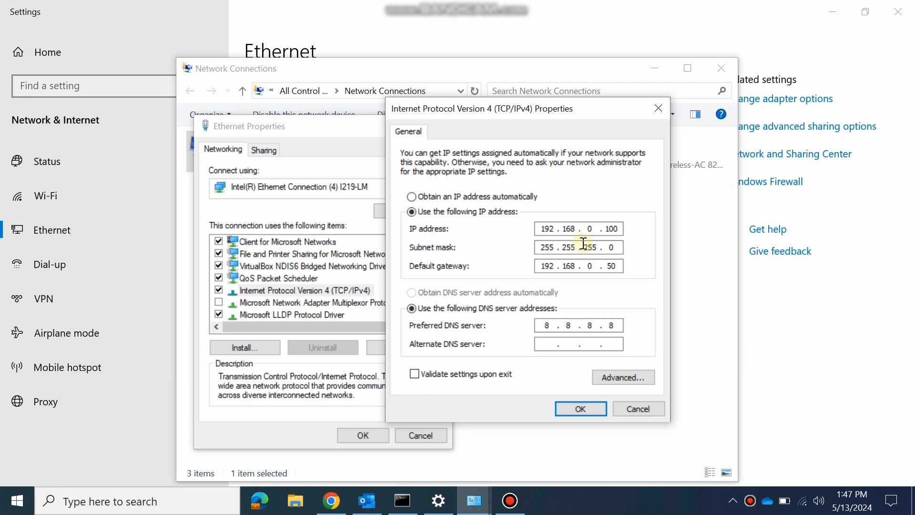
Bring the DAP-2610 login page at 192.168.0.50 to the front in Chrome.
click(342, 495)
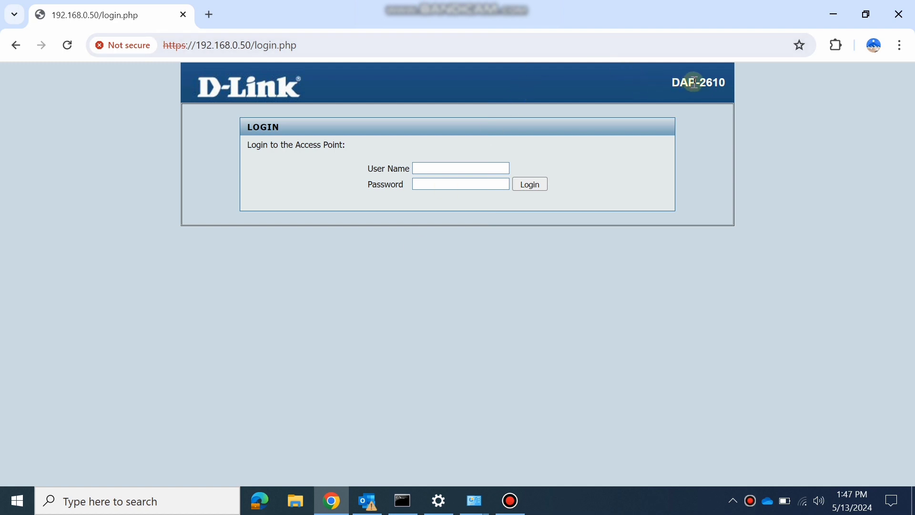
drag(722, 82, 636, 84)
click(438, 501)
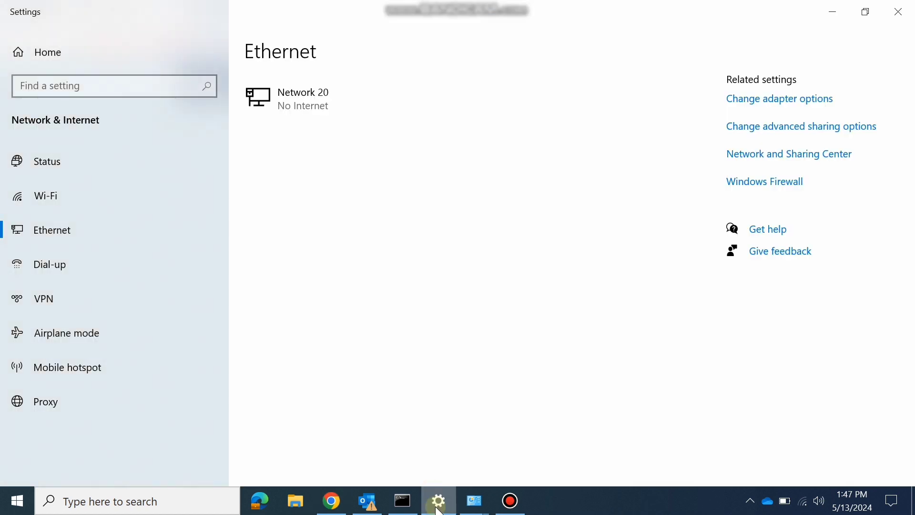
mouse_move(473, 501)
click(532, 445)
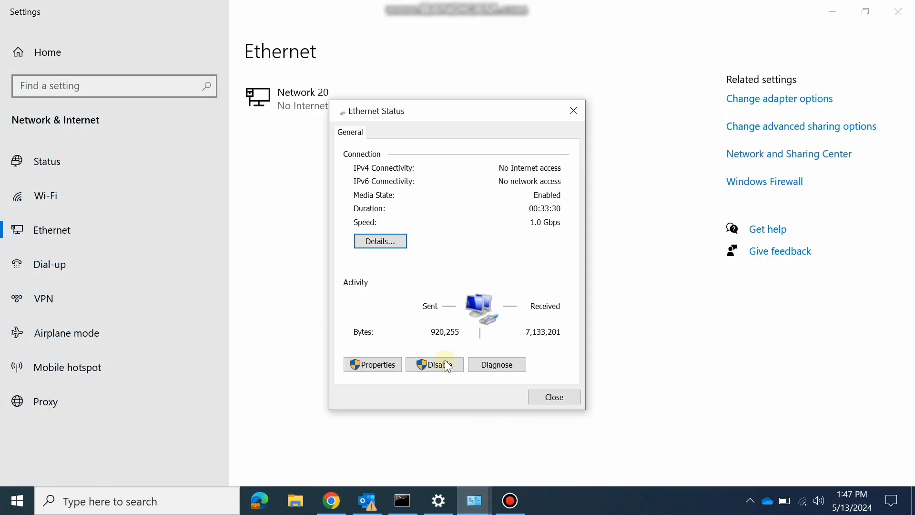
click(377, 365)
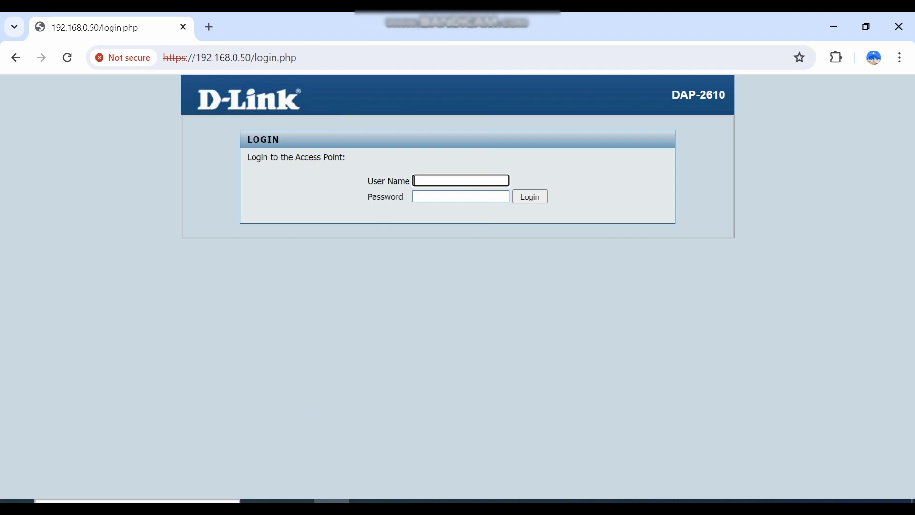
Note the access point's default user name and password on two lines in Notepad.
key(super)
text(no)
key(Return)
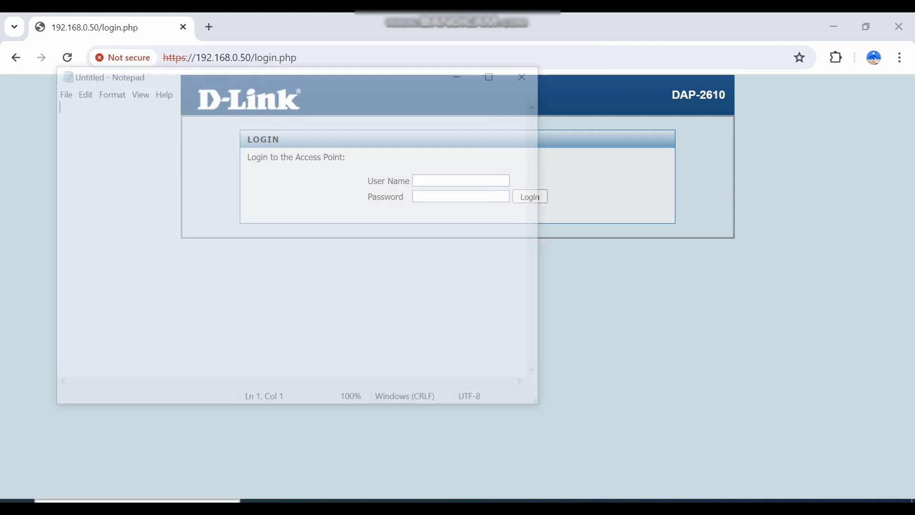
text(admin)
key(Return)
text(admin)
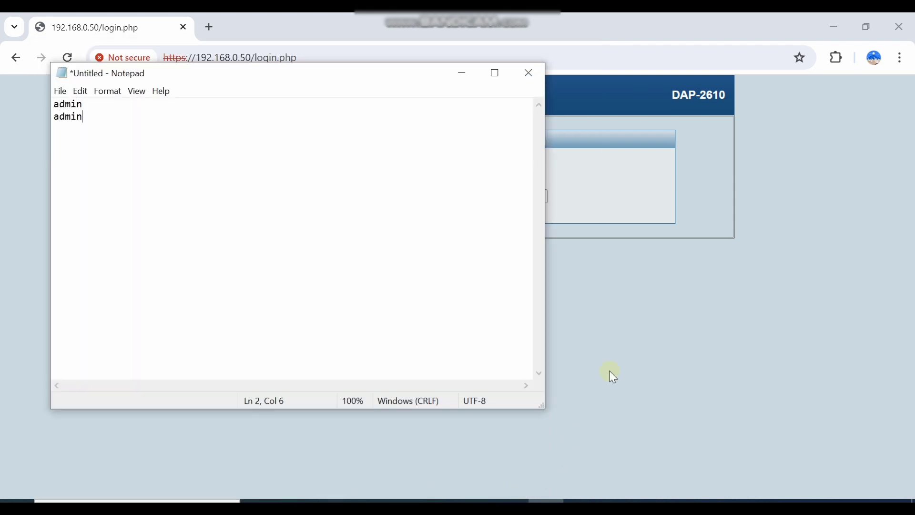
click(610, 371)
Sign in with the autofilled administrator user name and the password.
click(456, 183)
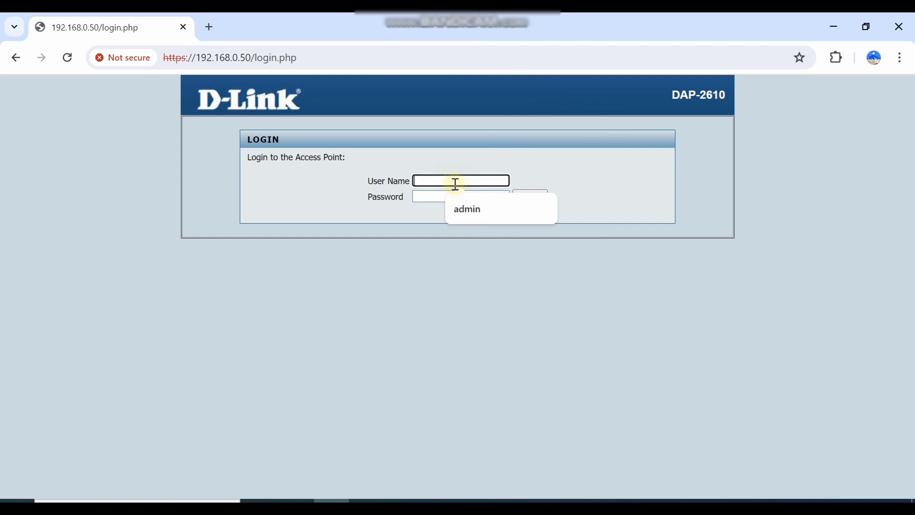
click(464, 205)
click(448, 200)
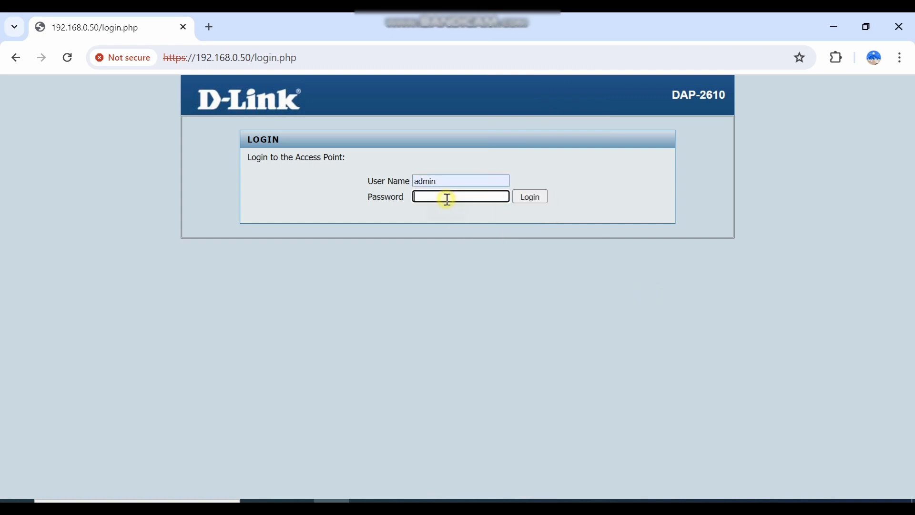
text(************************)
key(Return)
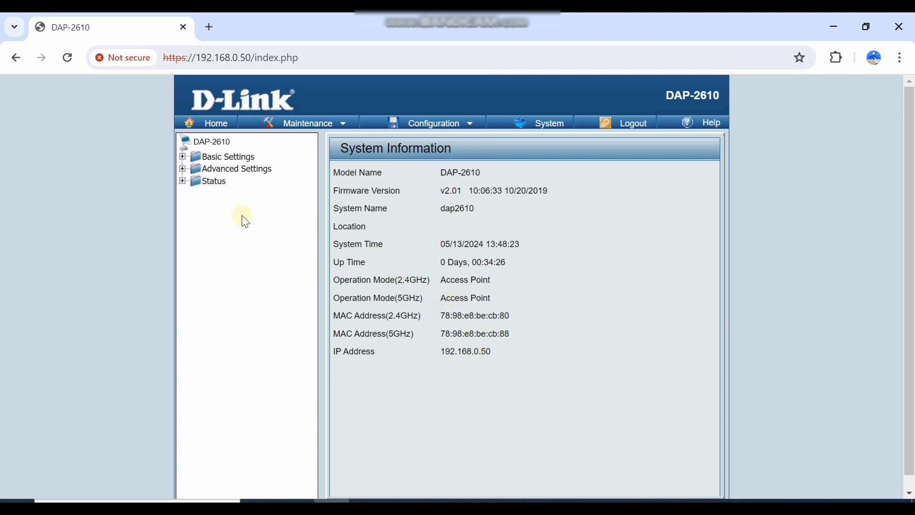
On the Basic Settings Wireless page, rename the SSID from dlink to dlink_Test_AP.
click(184, 158)
click(228, 168)
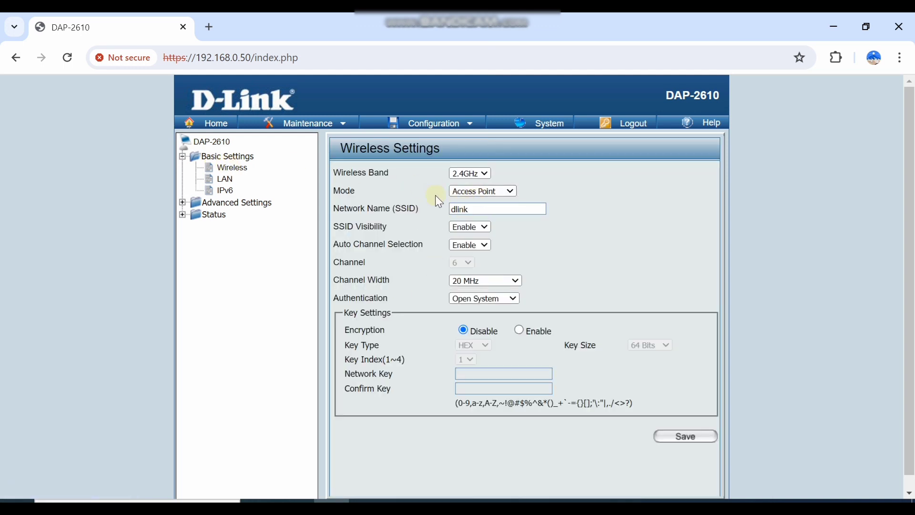
double_click(460, 214)
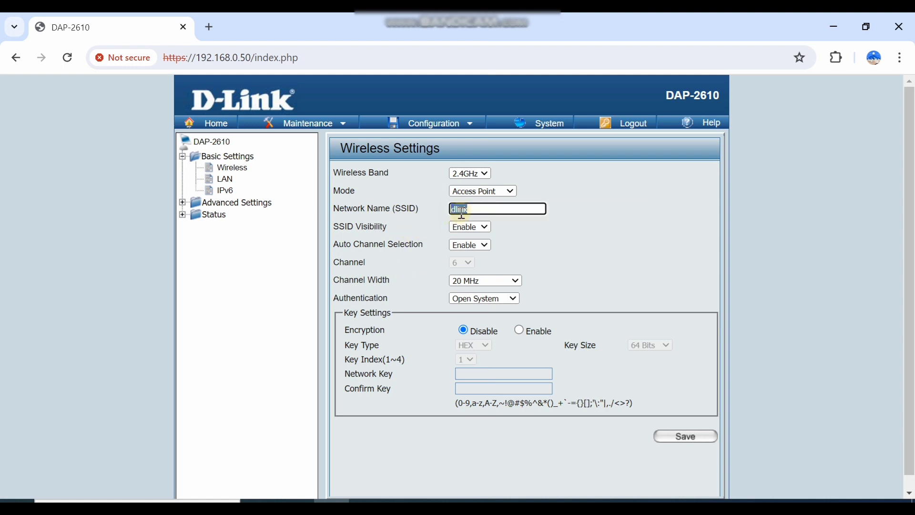
click(475, 209)
text(_Te)
text(st)
text(_AO)
key(BackSpace)
text(P)
click(586, 244)
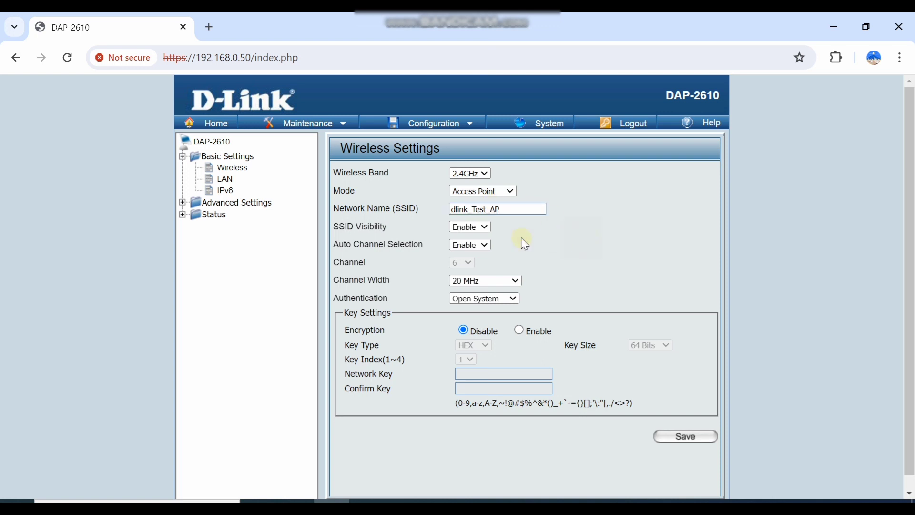
Keep auto channel and 20 MHz width, set Open System authentication with encryption disabled, and save.
click(473, 244)
click(476, 249)
click(490, 281)
click(491, 281)
click(490, 301)
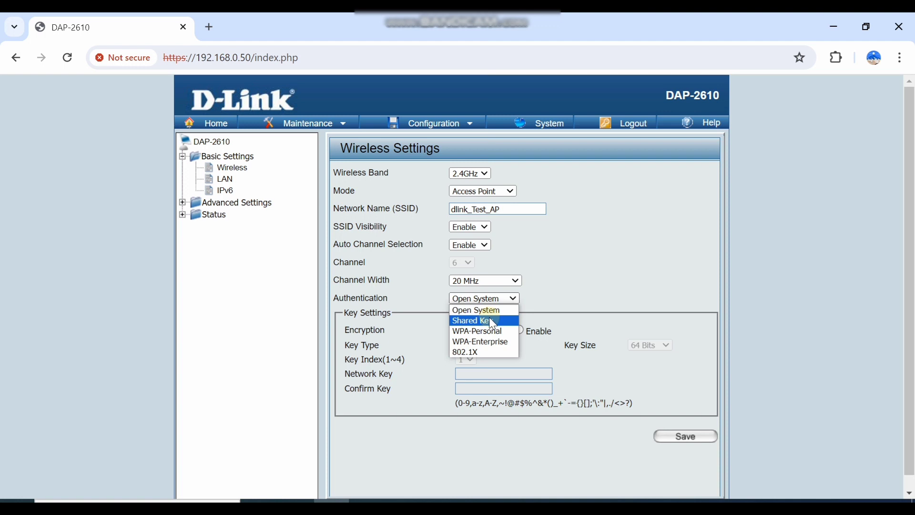
click(489, 319)
click(467, 374)
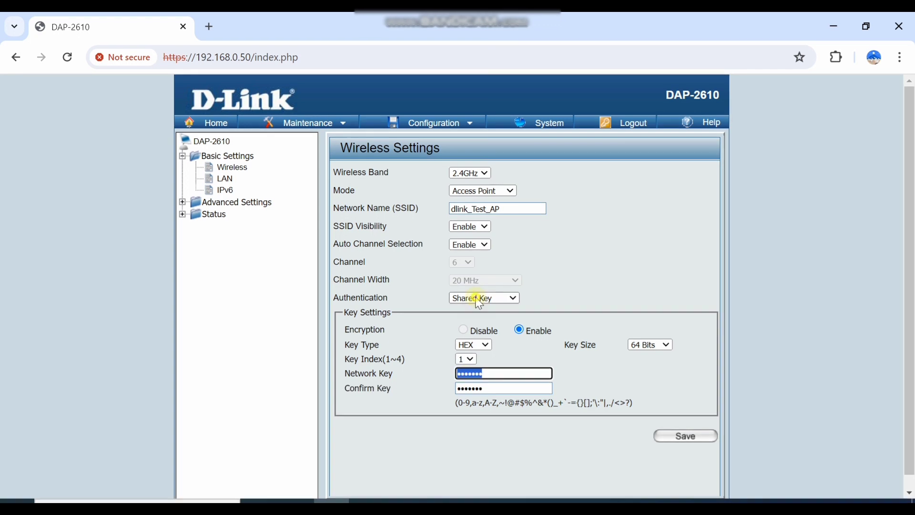
click(476, 296)
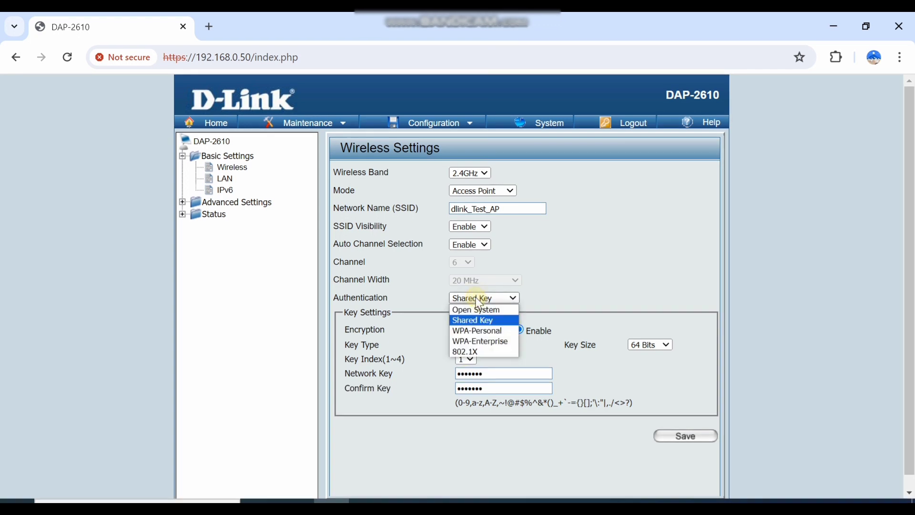
click(477, 309)
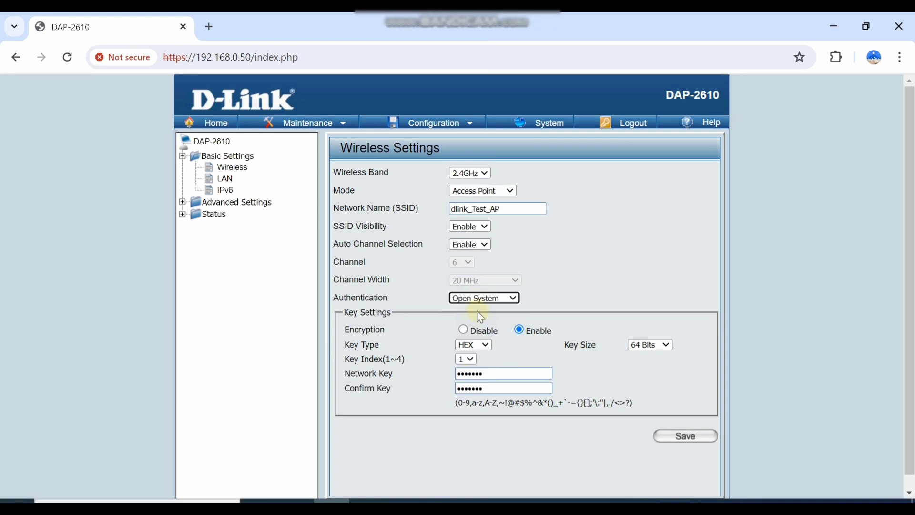
click(684, 438)
click(464, 330)
click(692, 437)
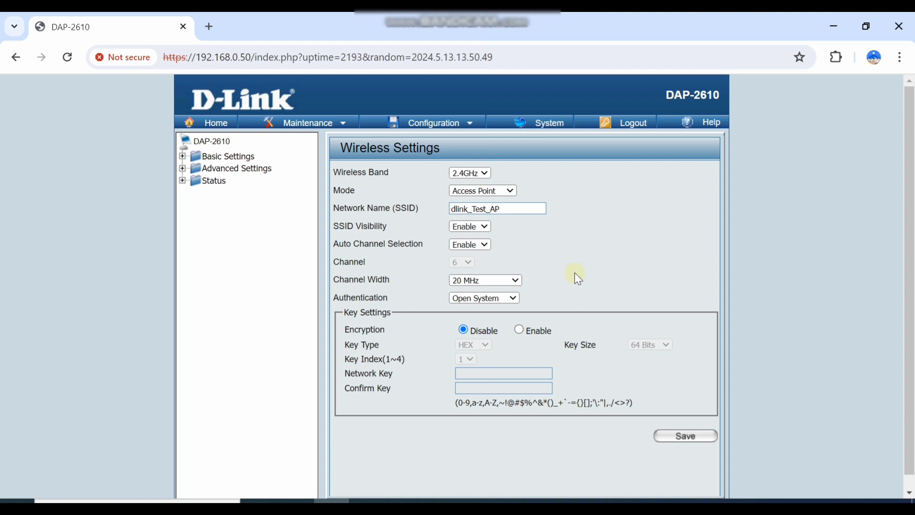
Once the saved settings reload, scroll down and expand Basic Settings.
scroll(578, 279, down, 1)
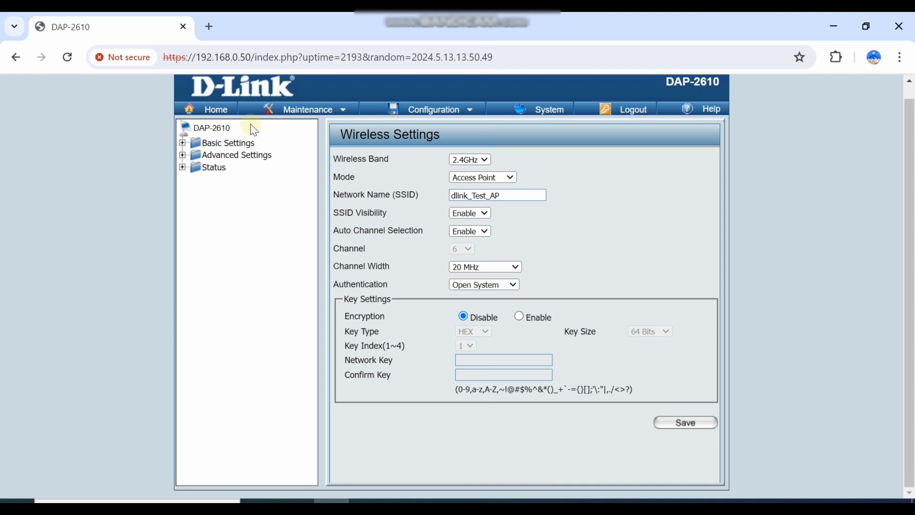
click(182, 143)
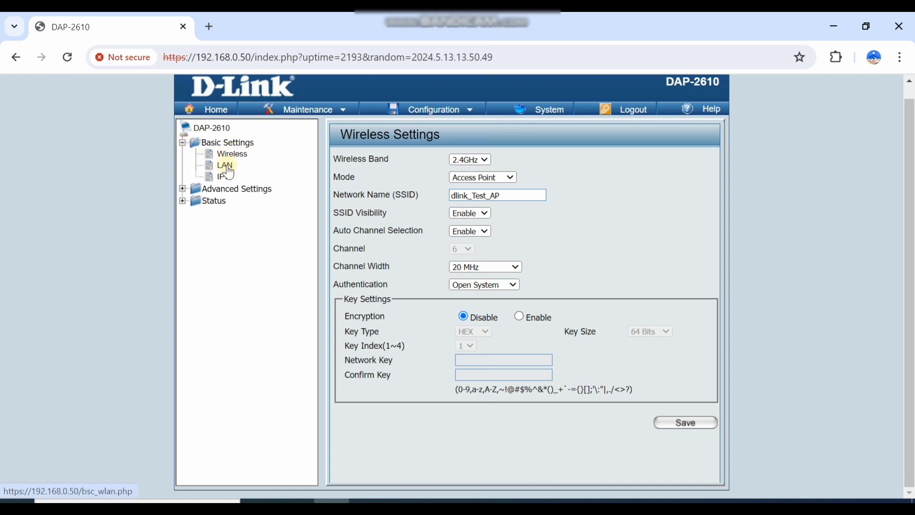
Keep the LAN address on Dynamic IP (DHCP) at 192.168.0.50, then view IPv6 settings.
click(224, 166)
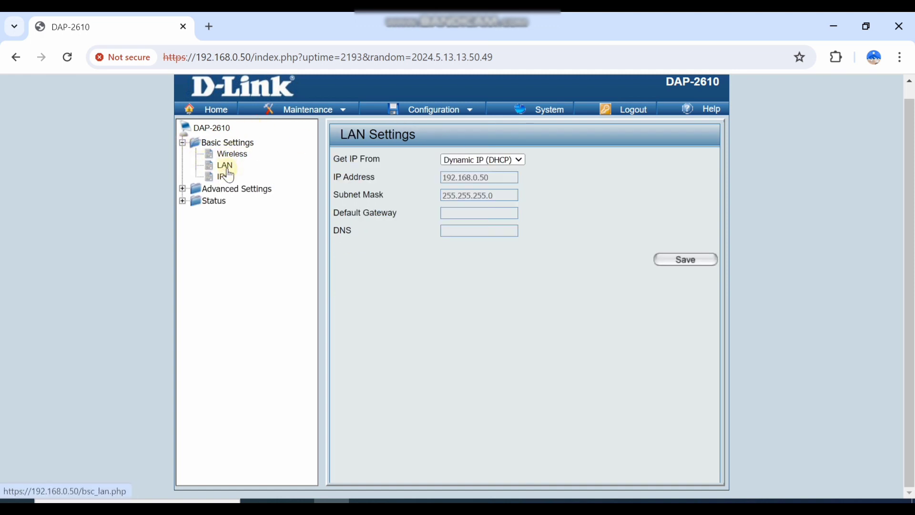
click(487, 161)
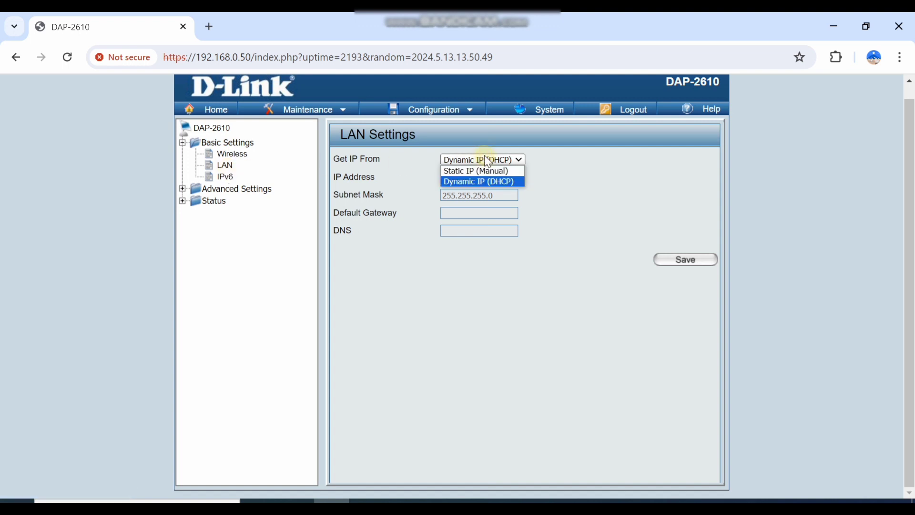
click(546, 178)
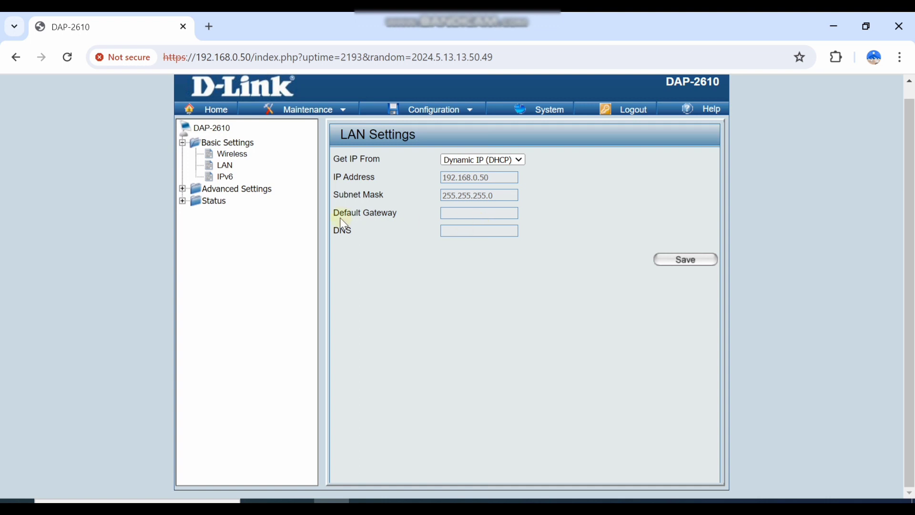
click(227, 178)
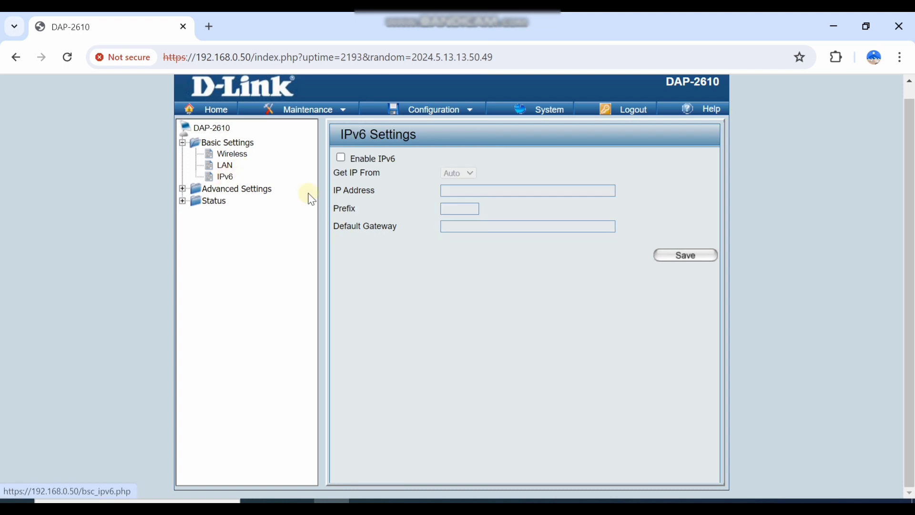
Dismiss the email notification, then review the Performance, Wireless Resource and Multi-SSID pages.
mouse_move(871, 334)
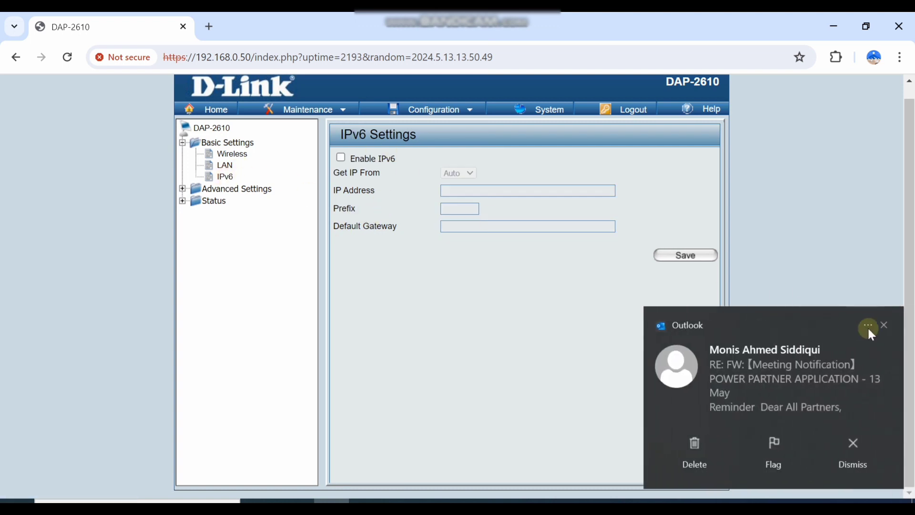
click(884, 326)
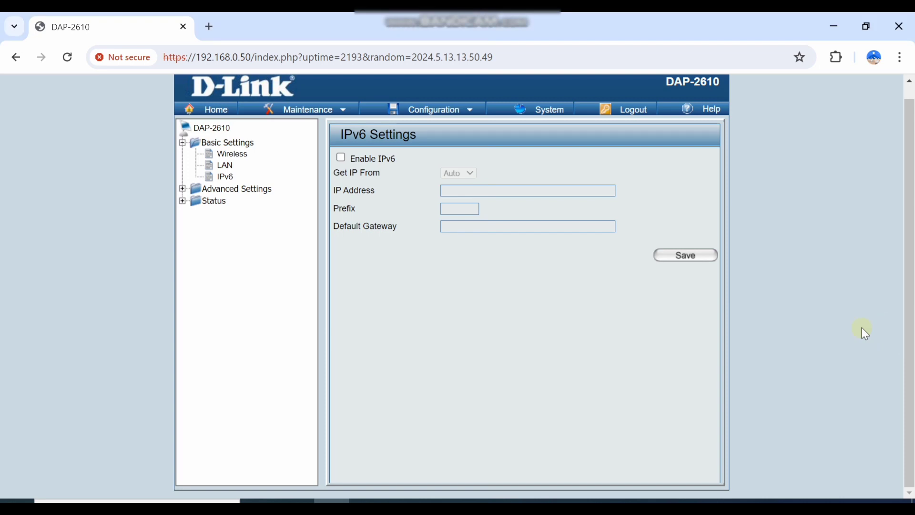
click(182, 189)
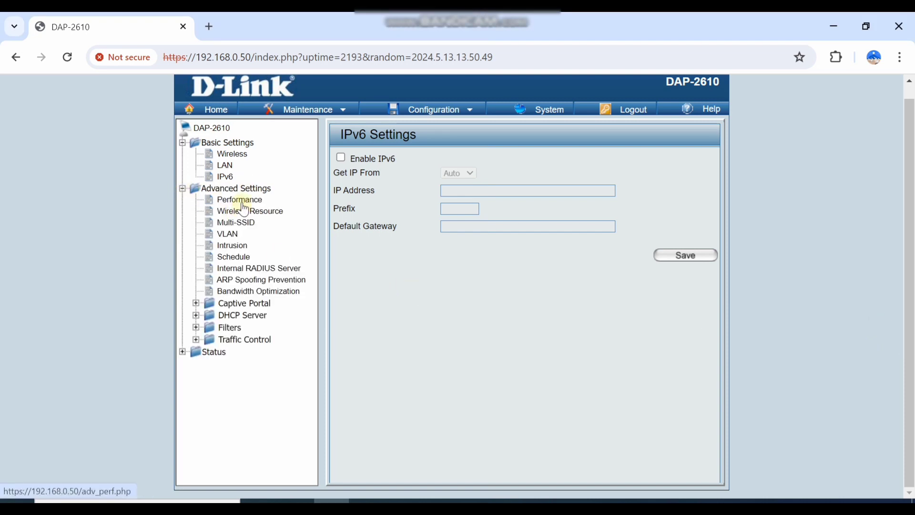
click(243, 200)
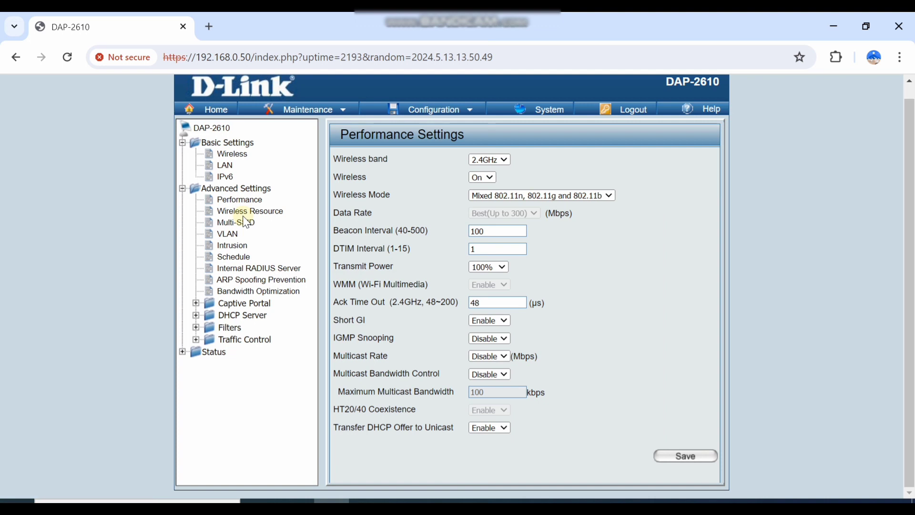
click(243, 214)
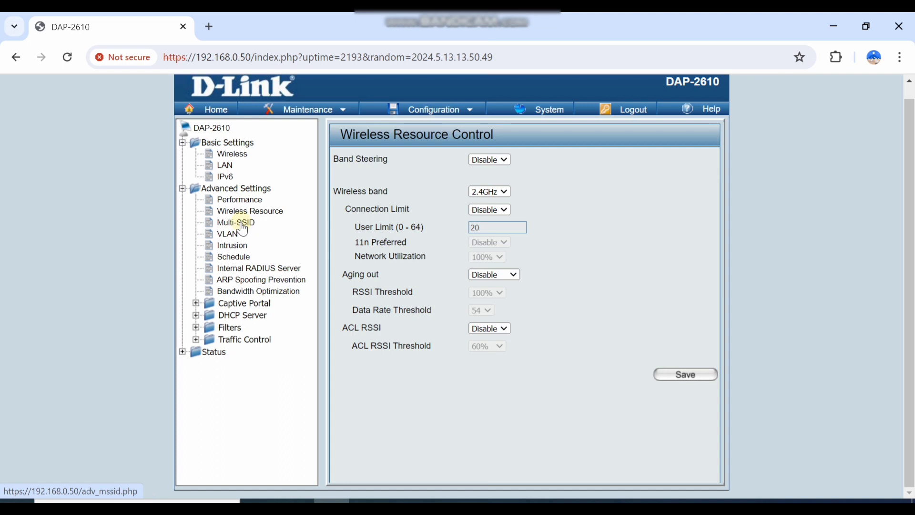
click(490, 211)
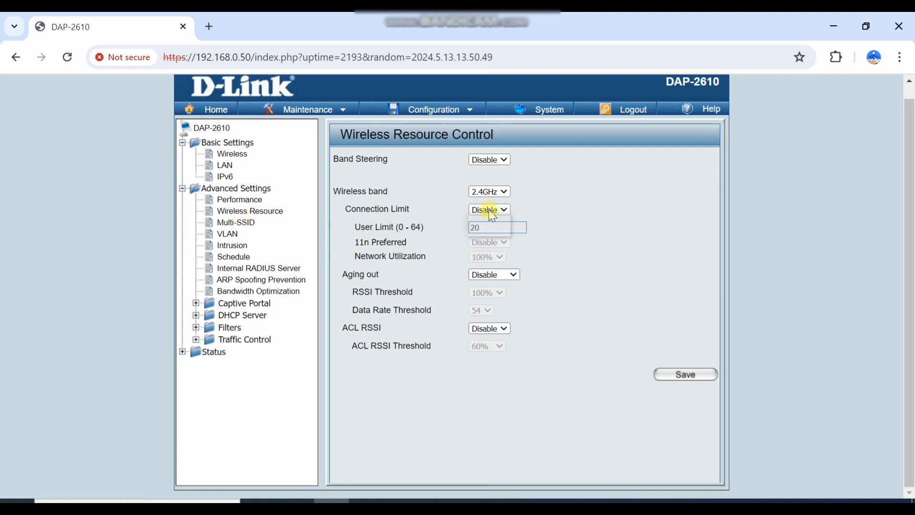
click(491, 219)
click(243, 224)
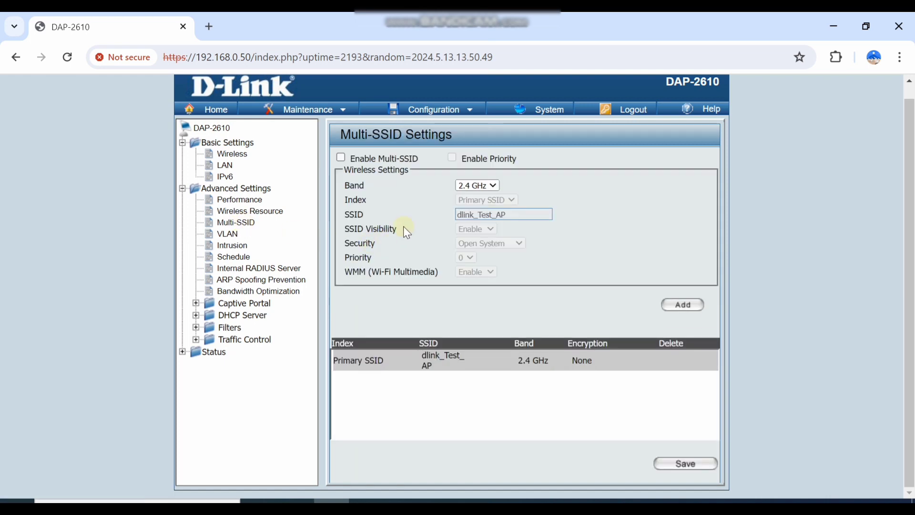
Enable Multi-SSID, look over its key settings, and toggle SSID priority on then off.
click(341, 158)
scroll(411, 303, down, 2)
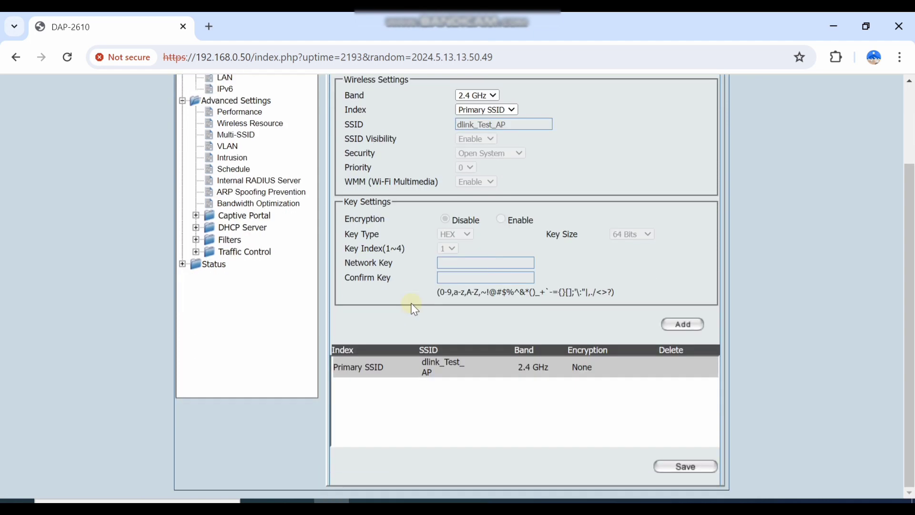
scroll(411, 302, up, 2)
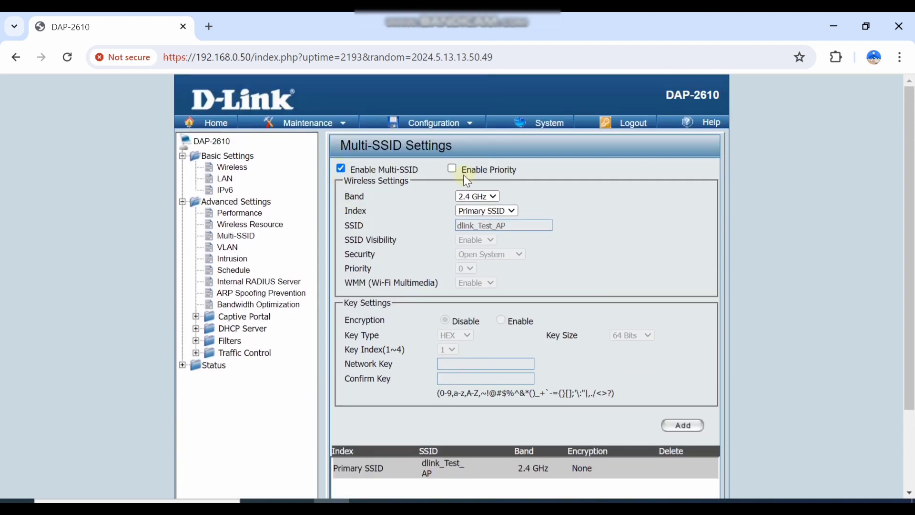
click(452, 168)
scroll(463, 248, down, 2)
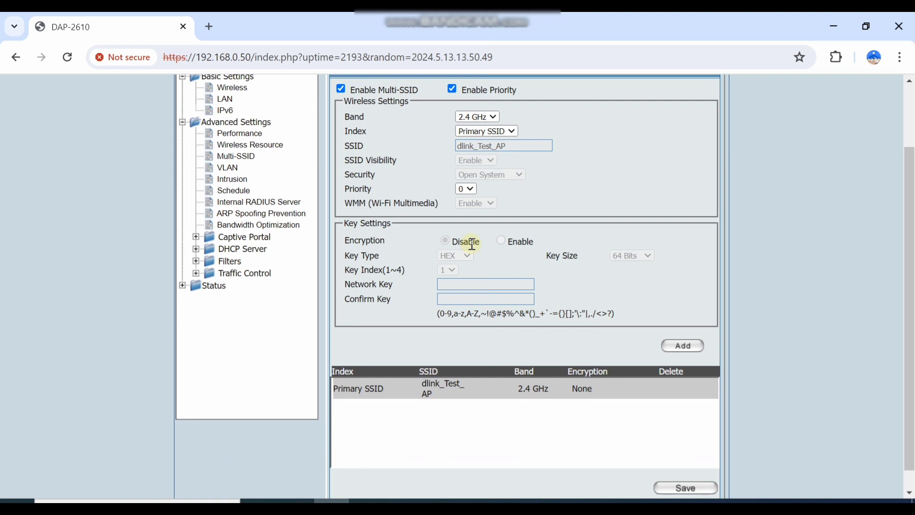
click(453, 88)
Disable Multi-SSID, then view the VLAN, Intrusion, Schedule and Internal RADIUS Server pages.
click(340, 89)
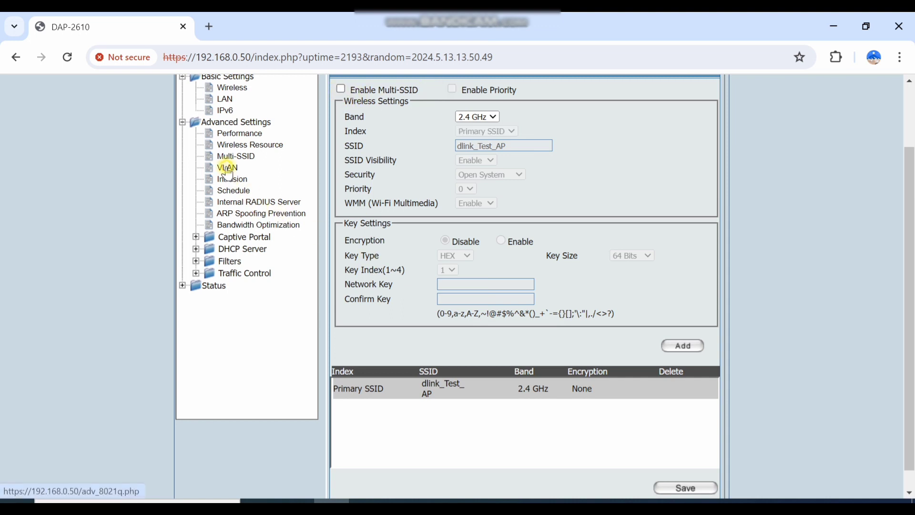
click(227, 168)
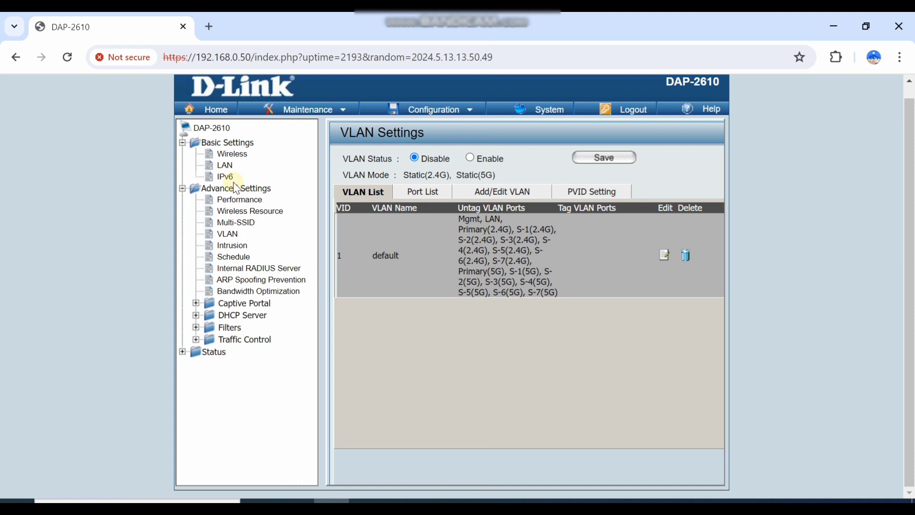
click(232, 245)
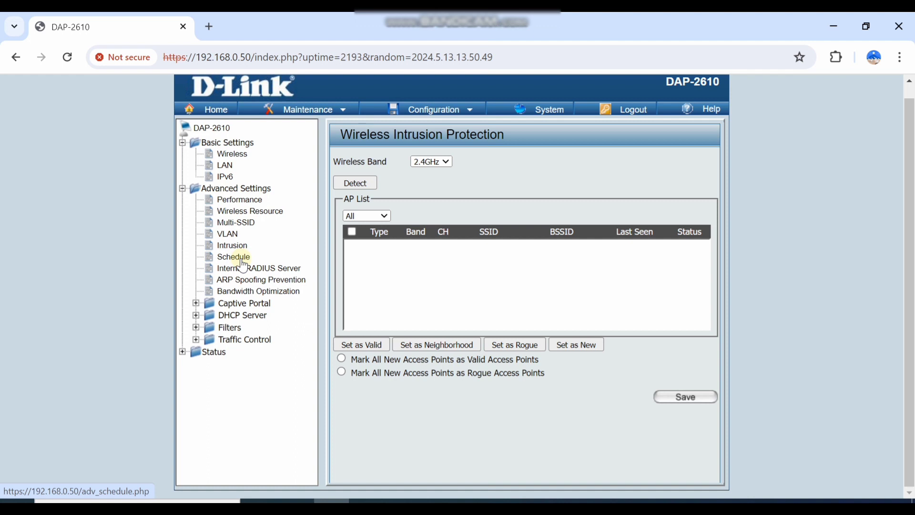
click(238, 257)
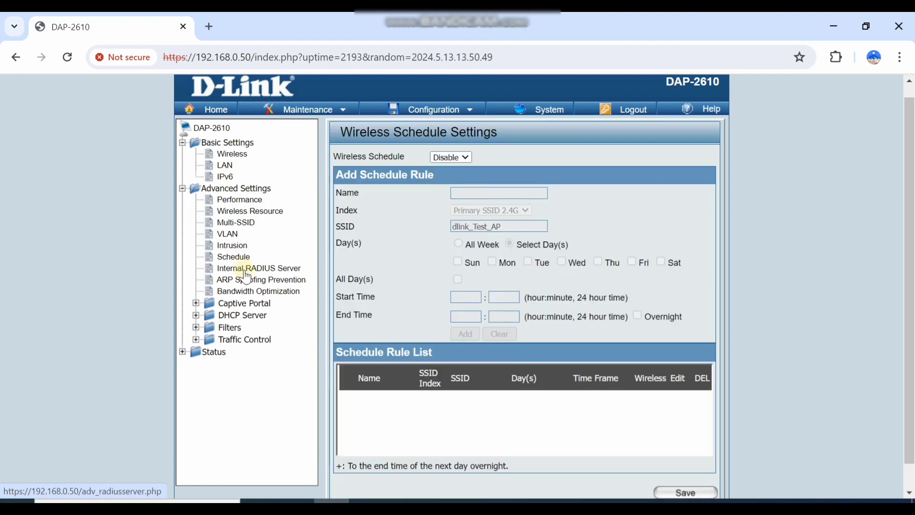
click(245, 270)
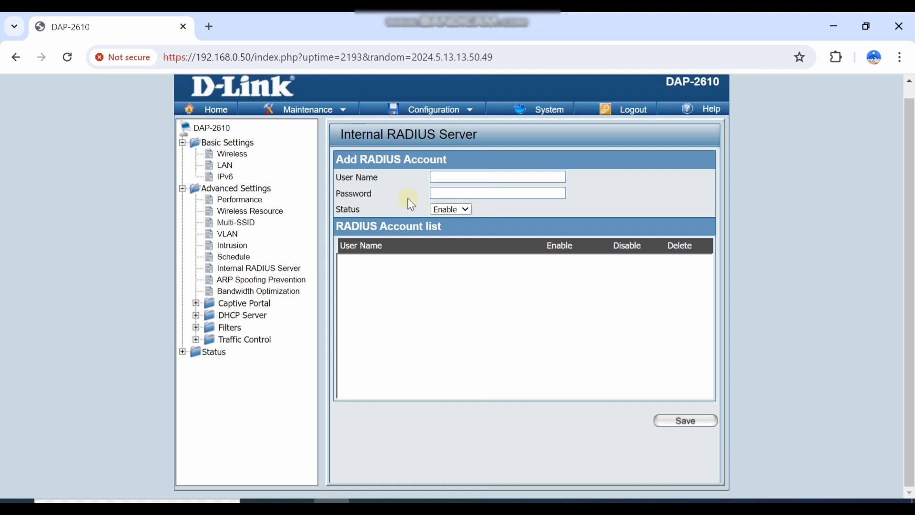
click(448, 179)
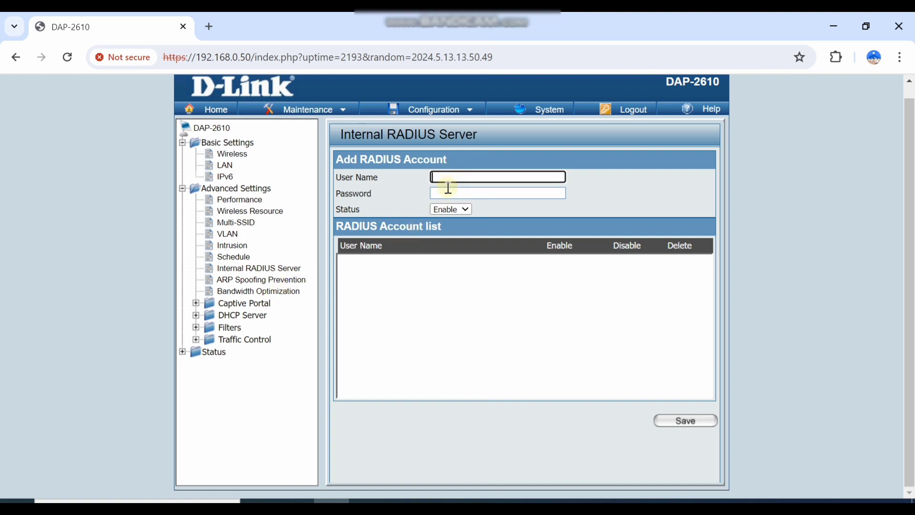
View ARP Spoofing Prevention and Bandwidth Optimization (80 Mbits/sec each way), then expand Captive Portal.
click(247, 280)
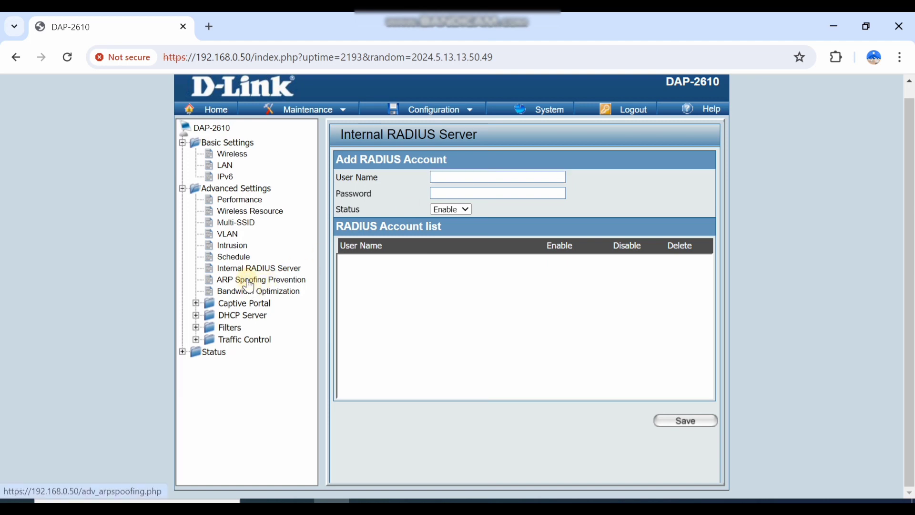
click(253, 298)
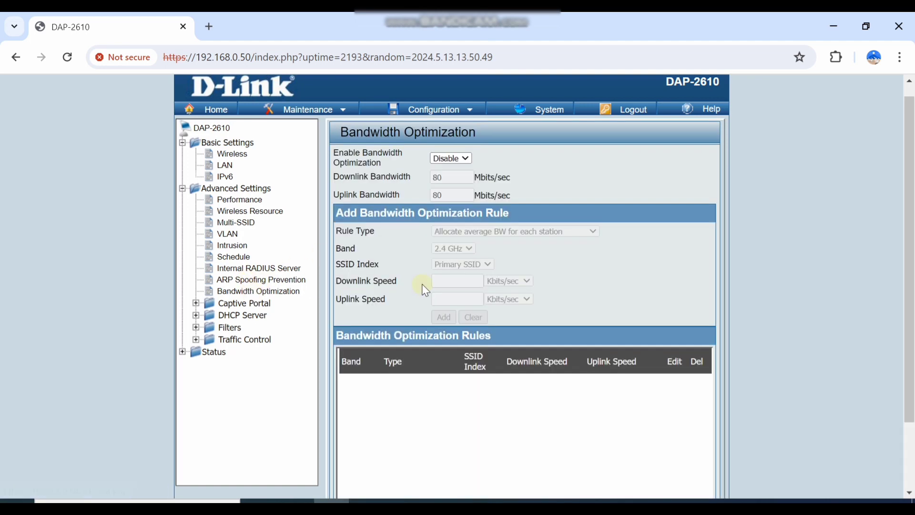
scroll(421, 284, down, 2)
scroll(422, 284, up, 3)
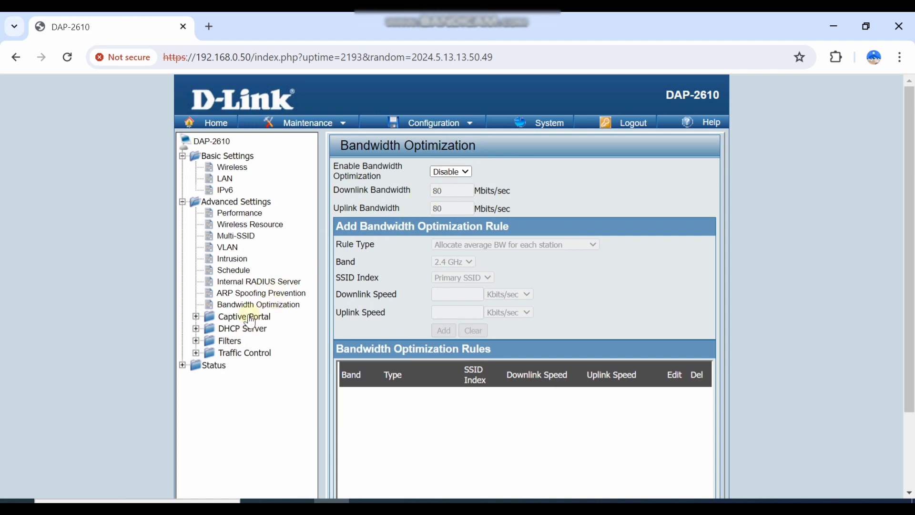
click(196, 317)
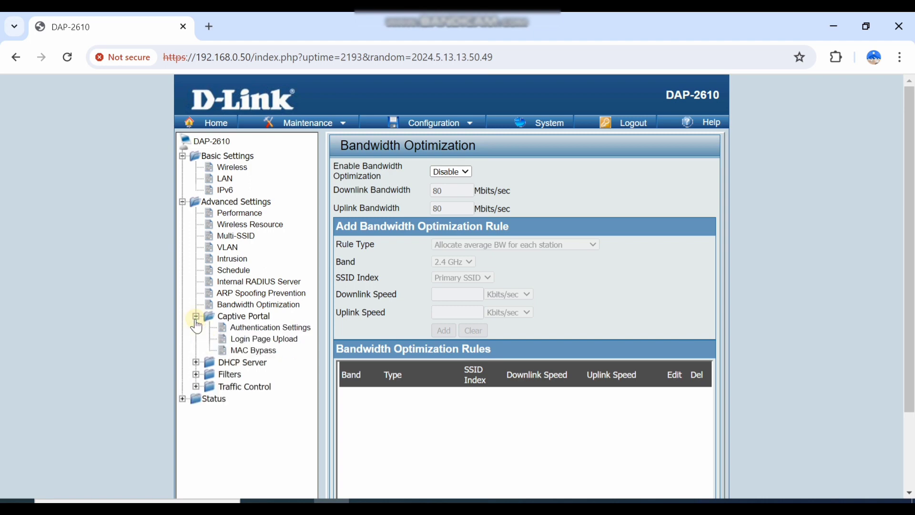
Check the captive portal Authentication Type options, leaving it at Disable.
scroll(197, 327, down, 2)
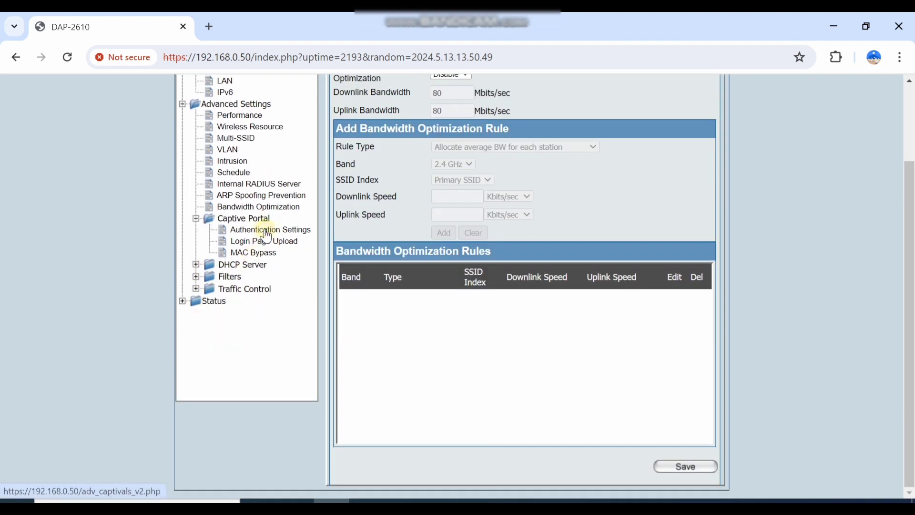
click(265, 231)
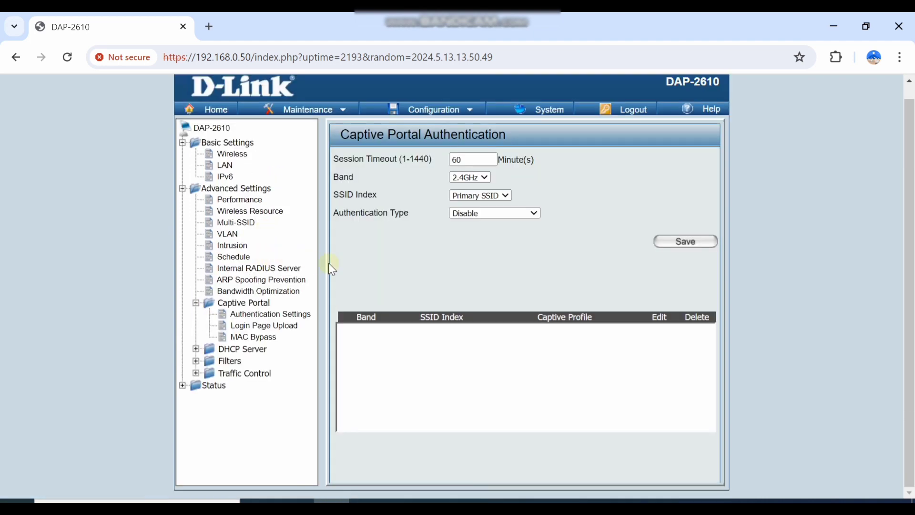
click(475, 213)
click(476, 214)
click(475, 213)
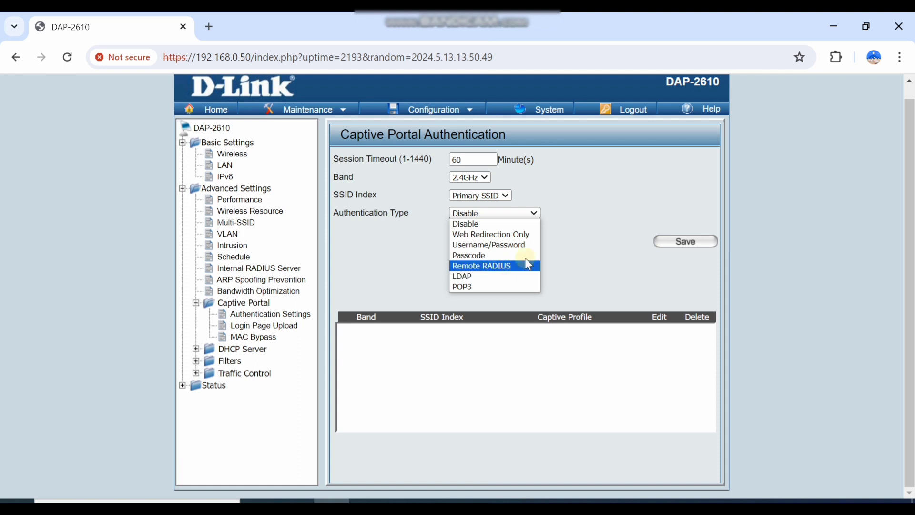
click(565, 230)
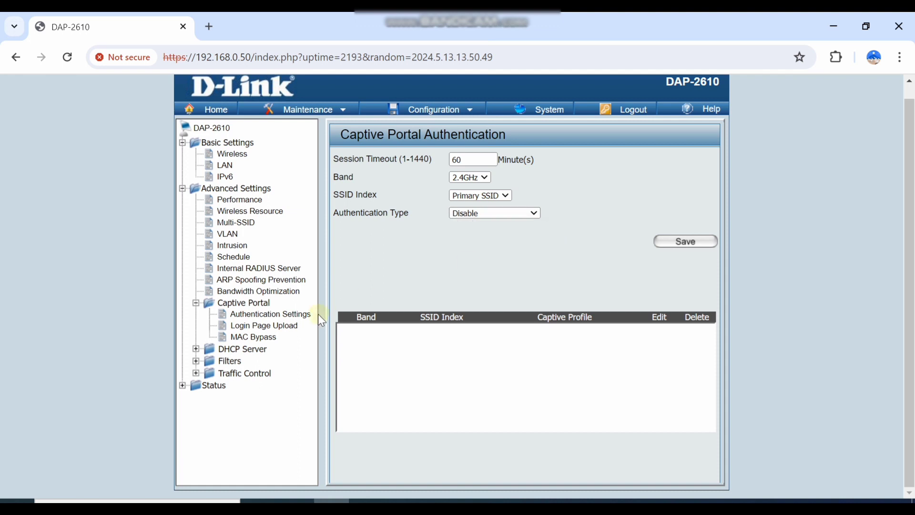
View MAC Bypass and Login Page Upload, then the DHCP Server's Dynamic Pool Settings.
click(258, 339)
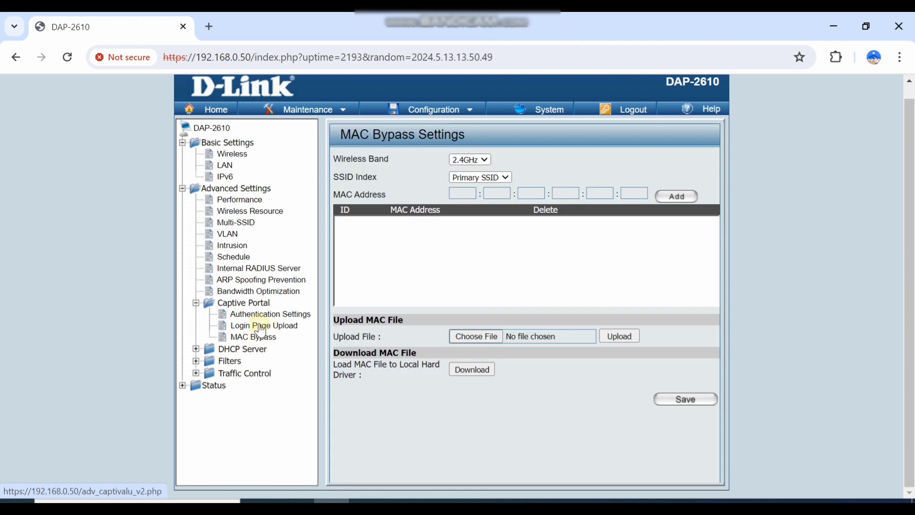
click(260, 326)
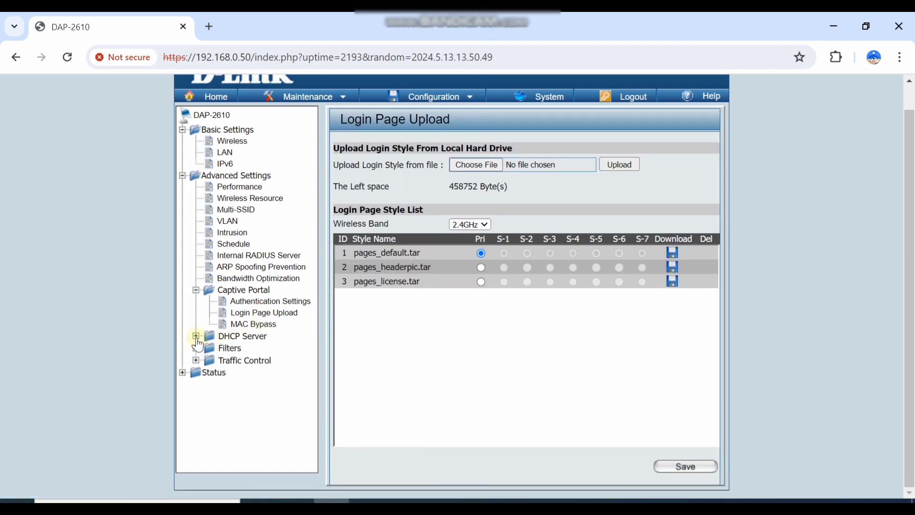
click(196, 336)
click(246, 349)
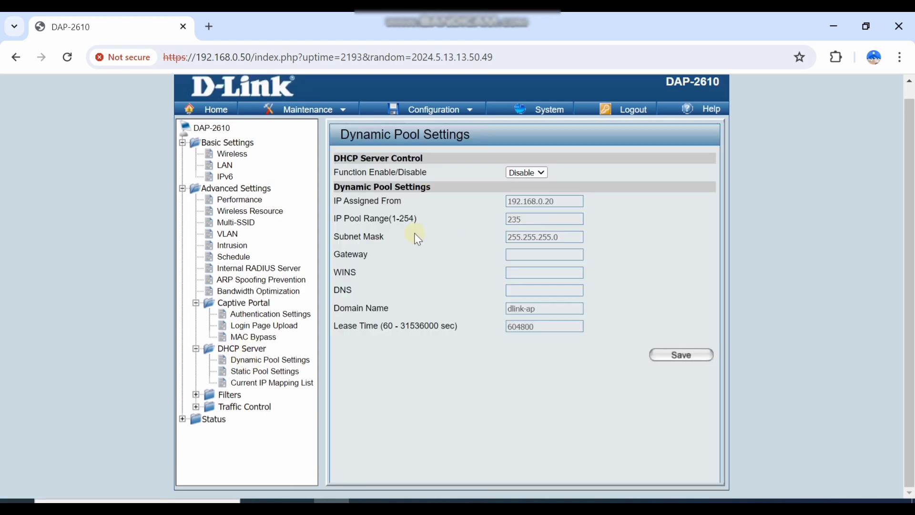
Set the Dynamic Pool Function Enable/Disable option to Disable and save it.
click(537, 180)
click(533, 194)
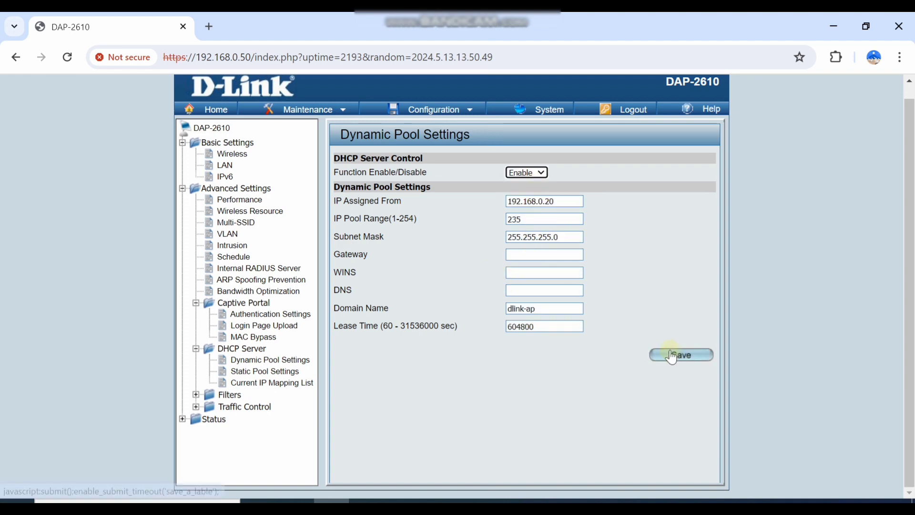
click(522, 172)
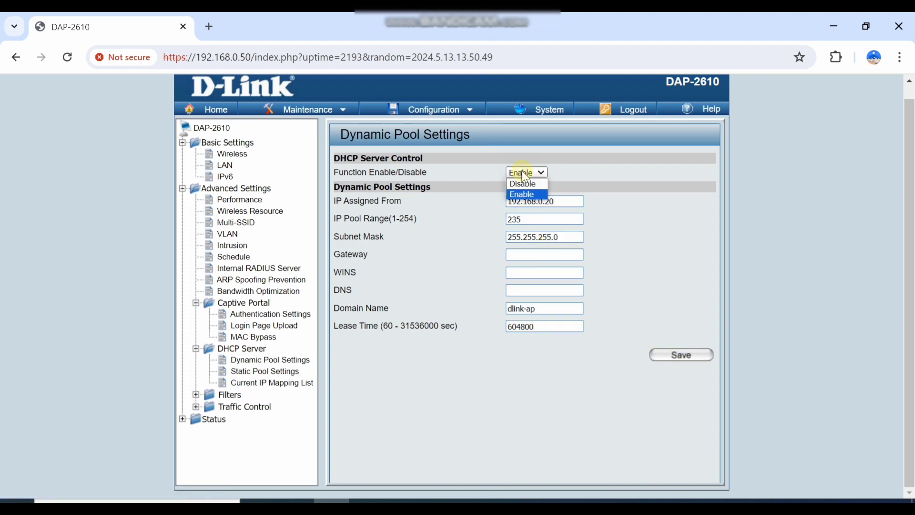
click(526, 185)
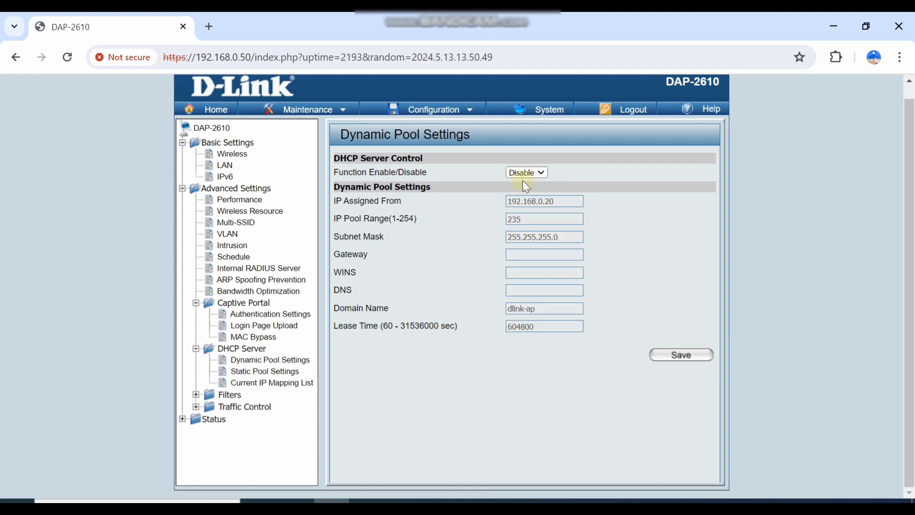
click(661, 355)
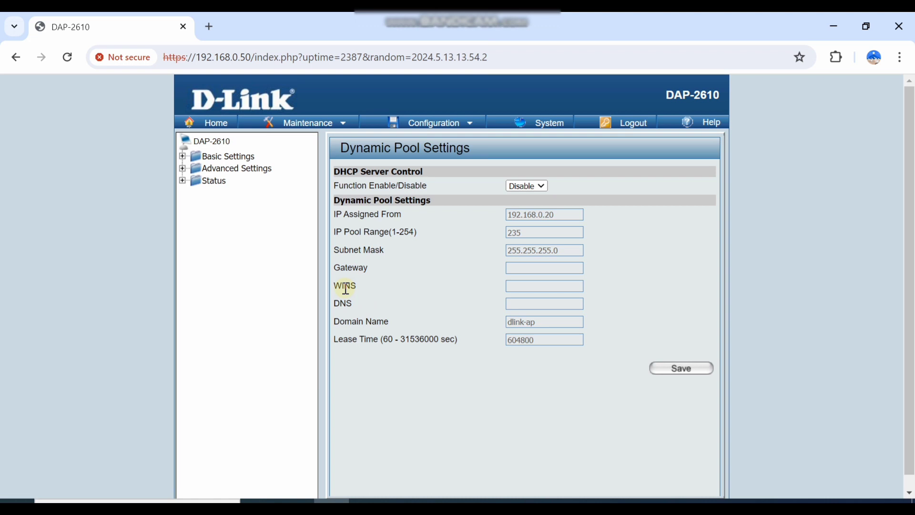
click(182, 156)
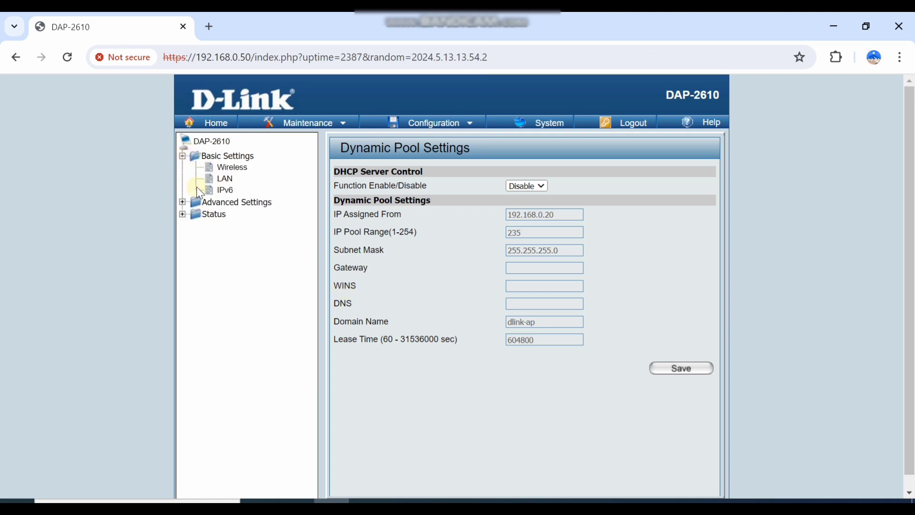
Browse the Filters pages: Wireless MAC ACL, WLAN Partition, then IP Filter Settings.
click(182, 201)
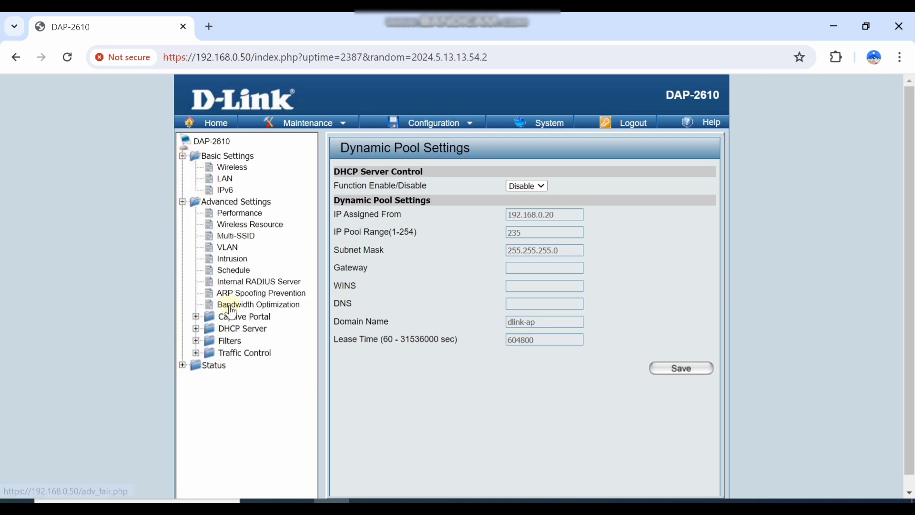
click(195, 341)
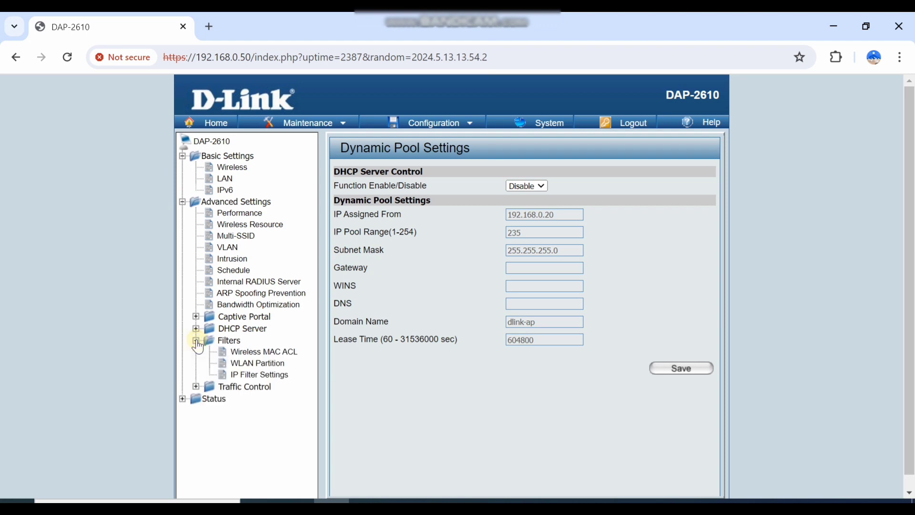
click(256, 352)
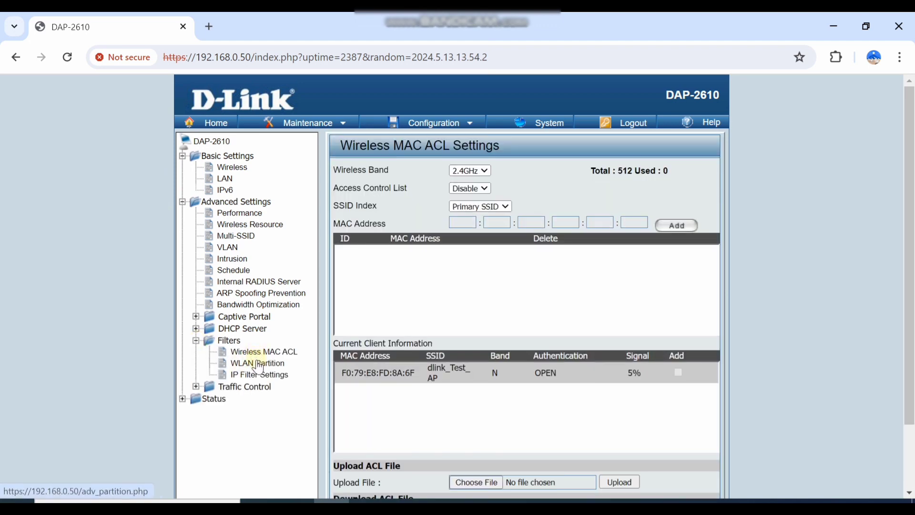
click(258, 364)
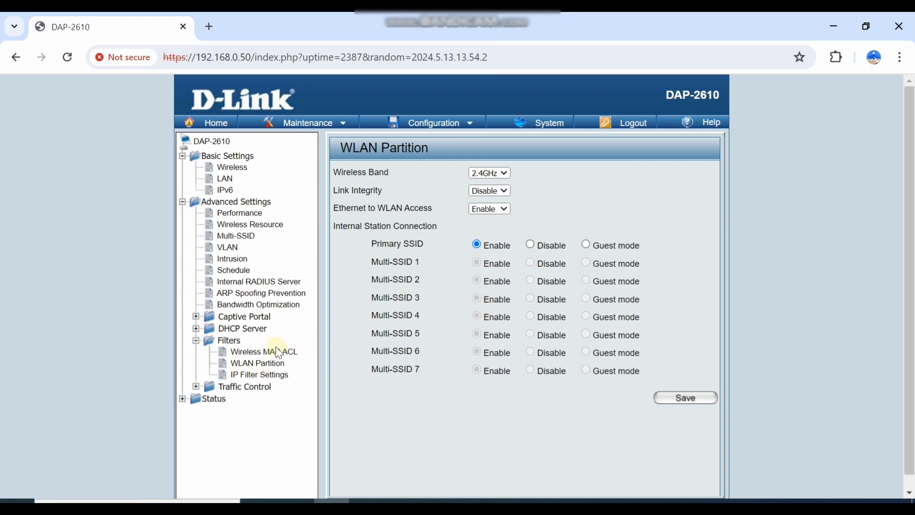
click(255, 376)
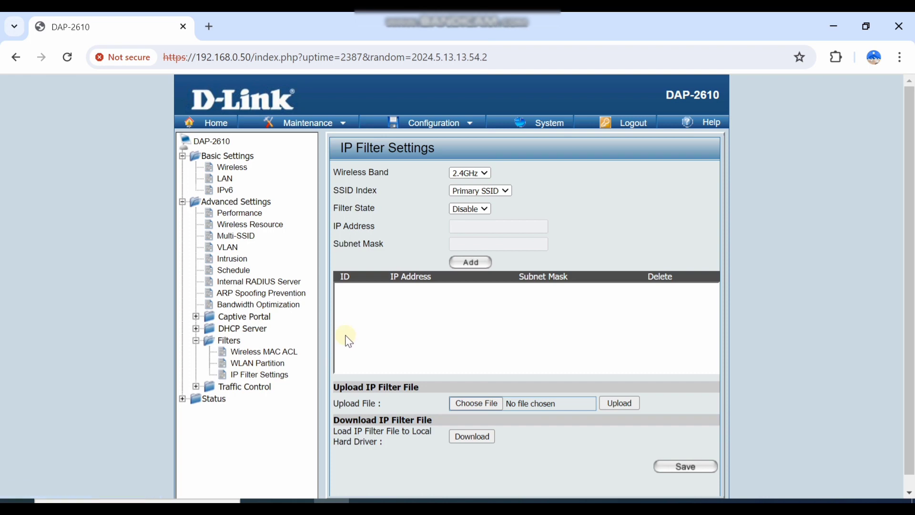
scroll(347, 337, down, 1)
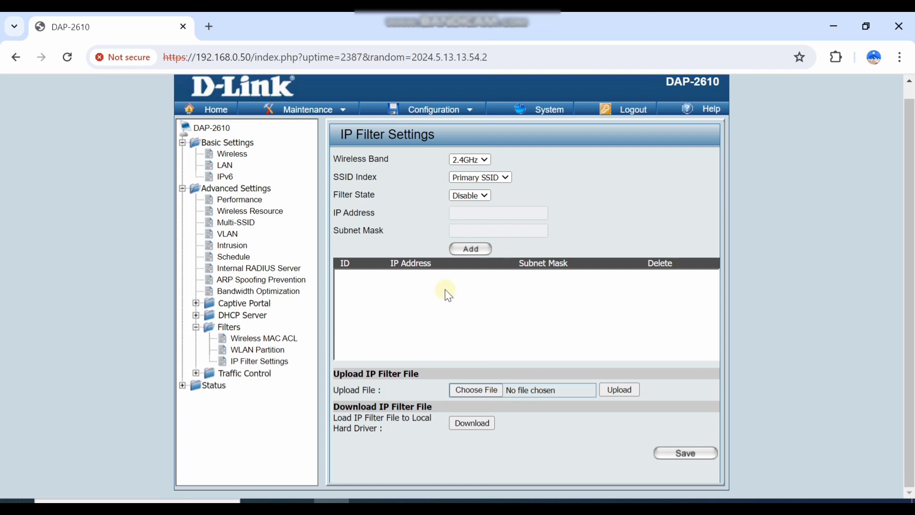
click(196, 373)
Review the Uplink/Downlink Settings, QoS and Traffic Manager pages under Traffic Control.
click(240, 386)
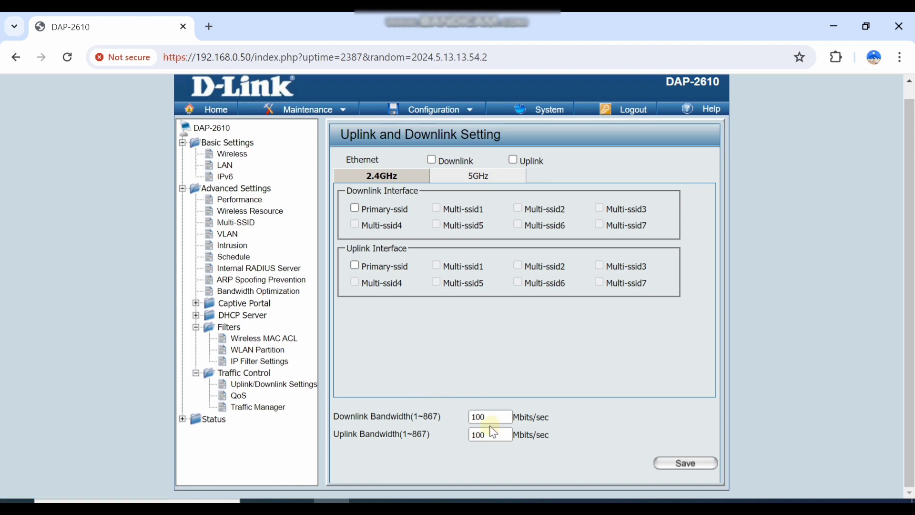
click(233, 396)
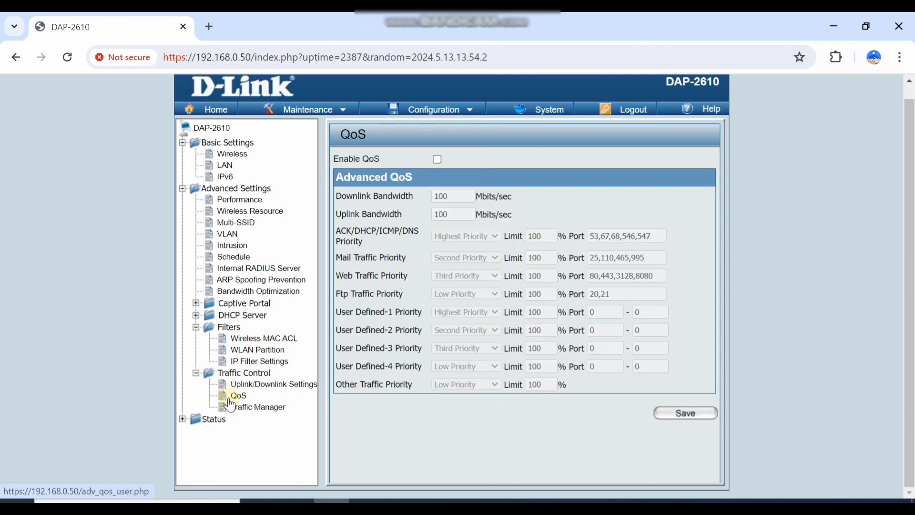
click(245, 409)
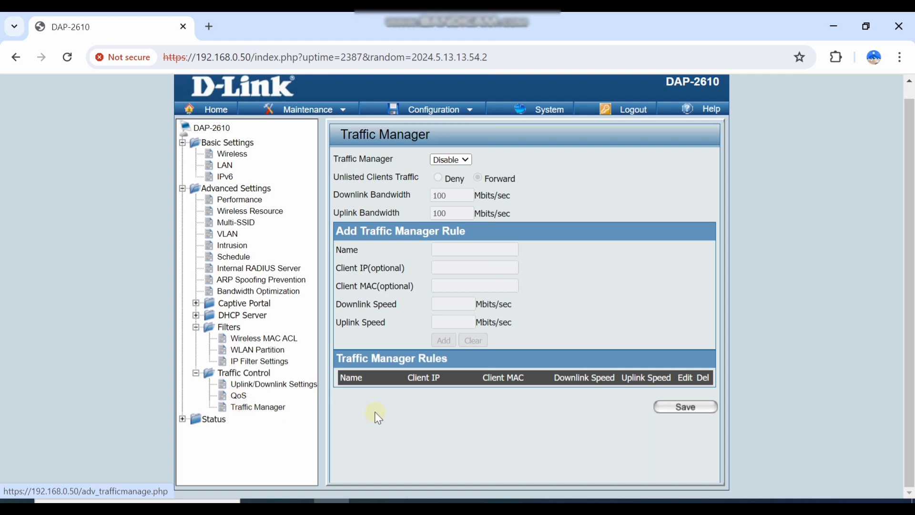
Review the Device, Client and WDS Information and Channel Analyze status pages.
click(182, 419)
scroll(224, 431, down, 1)
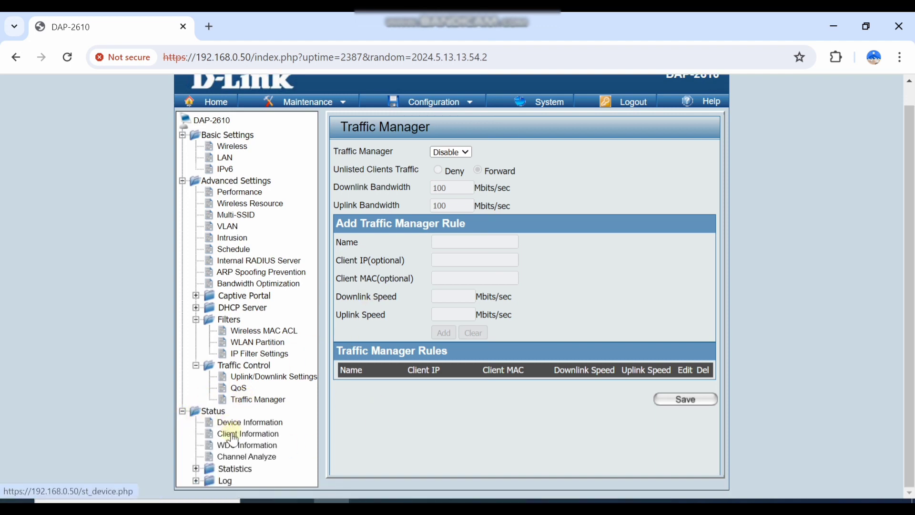
click(240, 424)
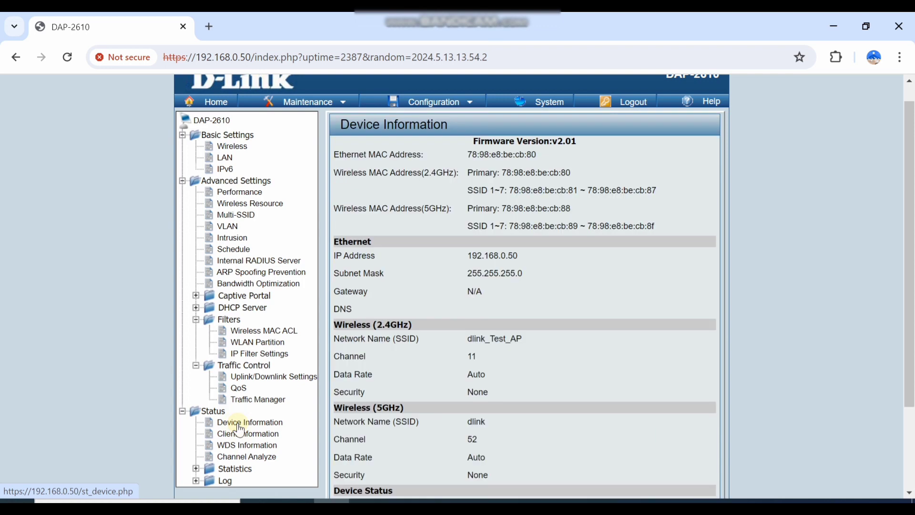
scroll(239, 425, down, 3)
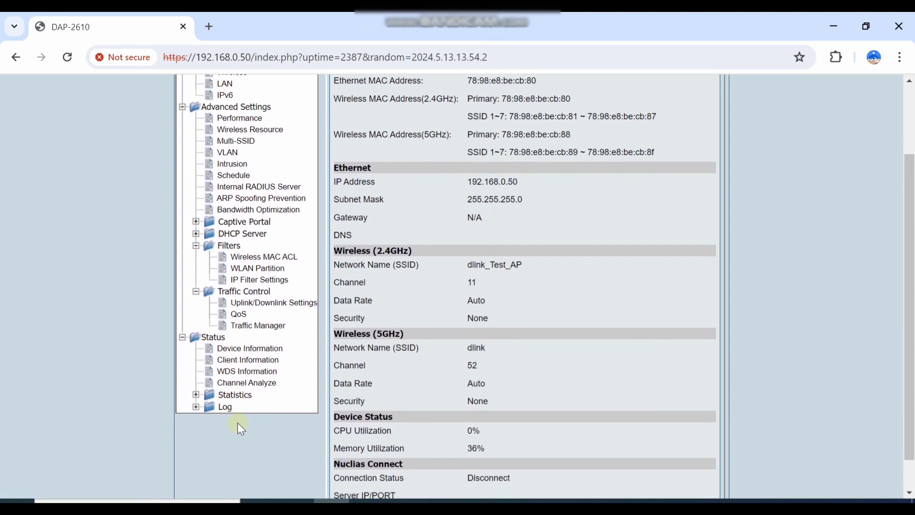
scroll(237, 422, down, 2)
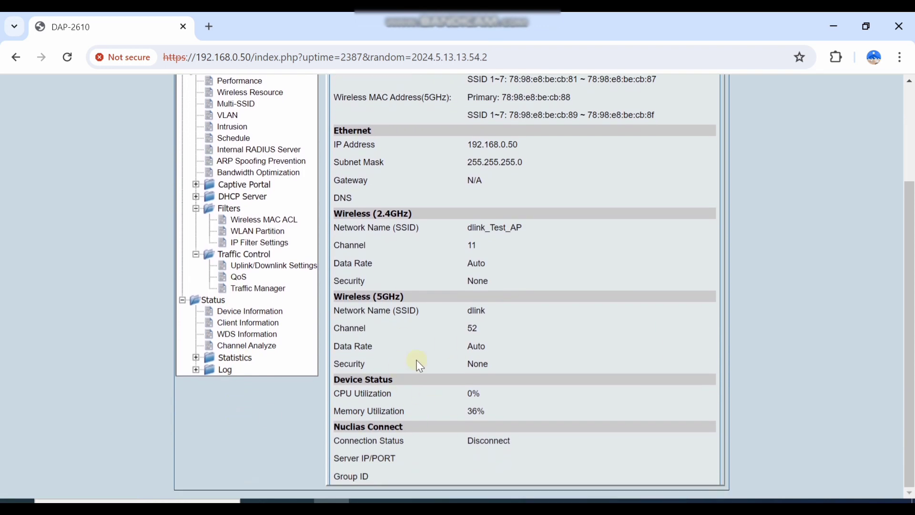
click(246, 323)
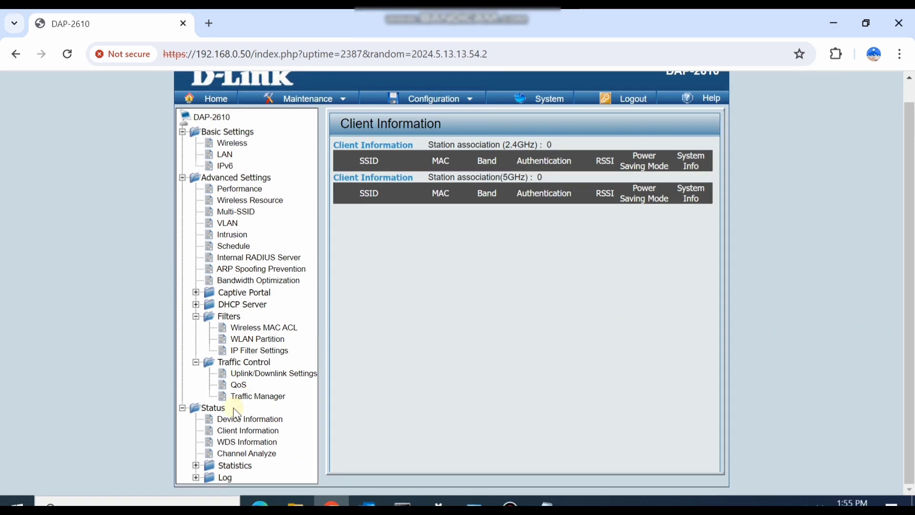
click(244, 444)
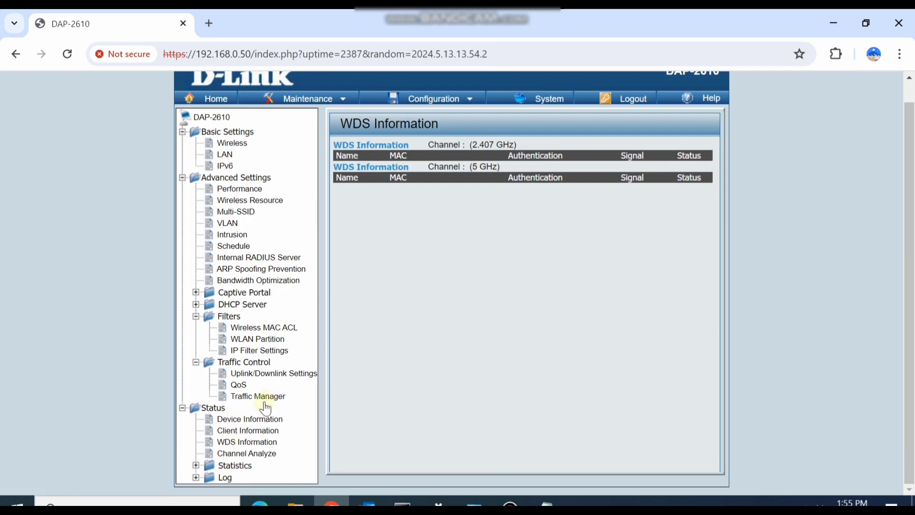
click(243, 453)
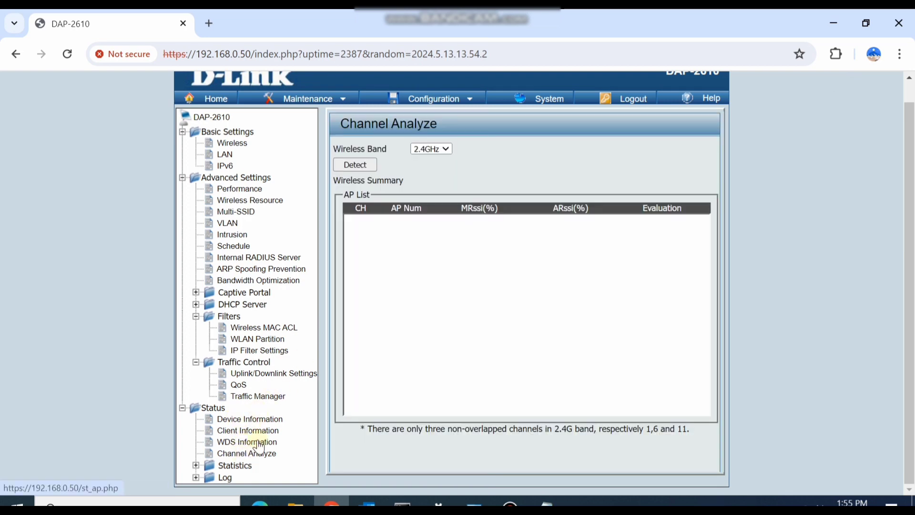
click(196, 466)
scroll(229, 452, down, 1)
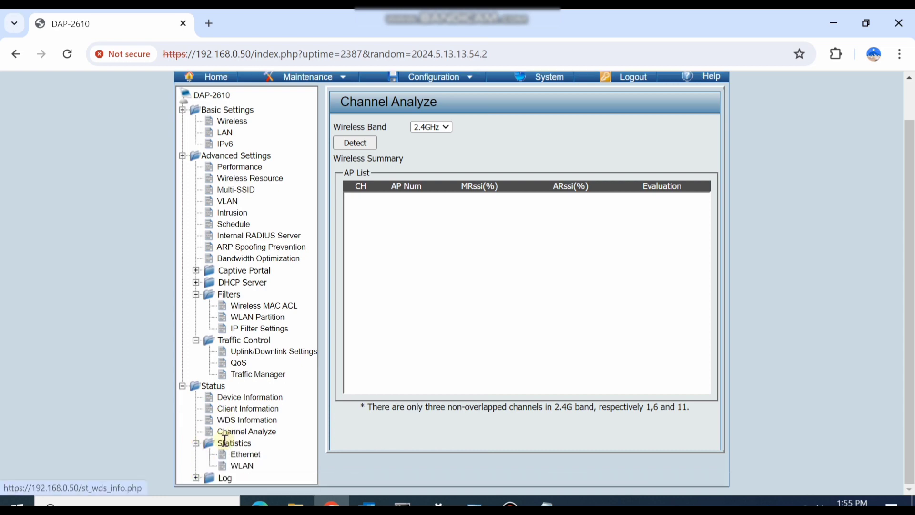
View Ethernet, then WLAN statistics, highlighting the Packet, Transmitted Retry Count and Transmitted Bytes Count labels.
click(237, 455)
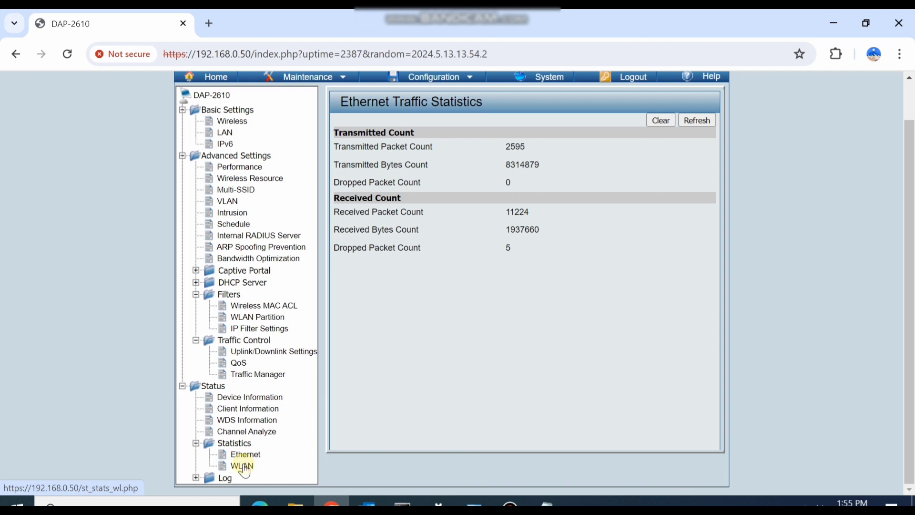
click(242, 465)
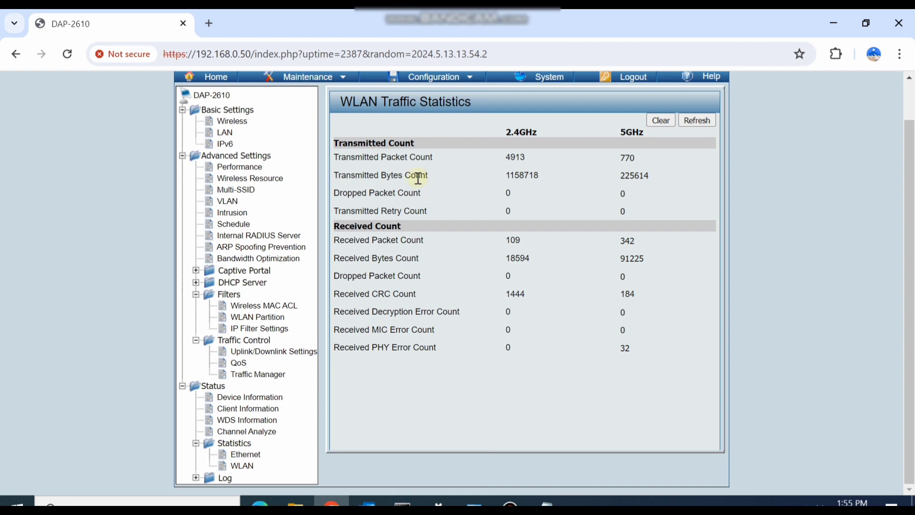
double_click(392, 193)
drag(377, 211, 425, 211)
click(426, 211)
drag(375, 175, 453, 178)
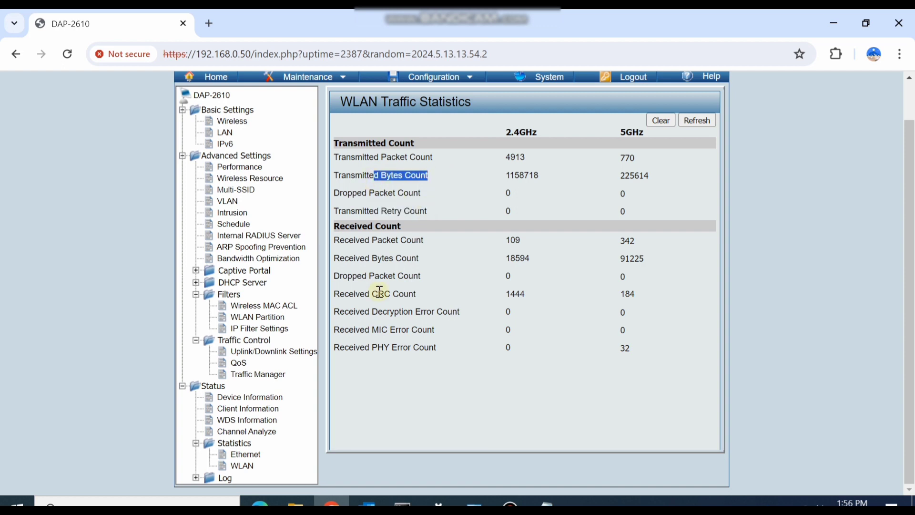
click(195, 479)
scroll(194, 480, down, 1)
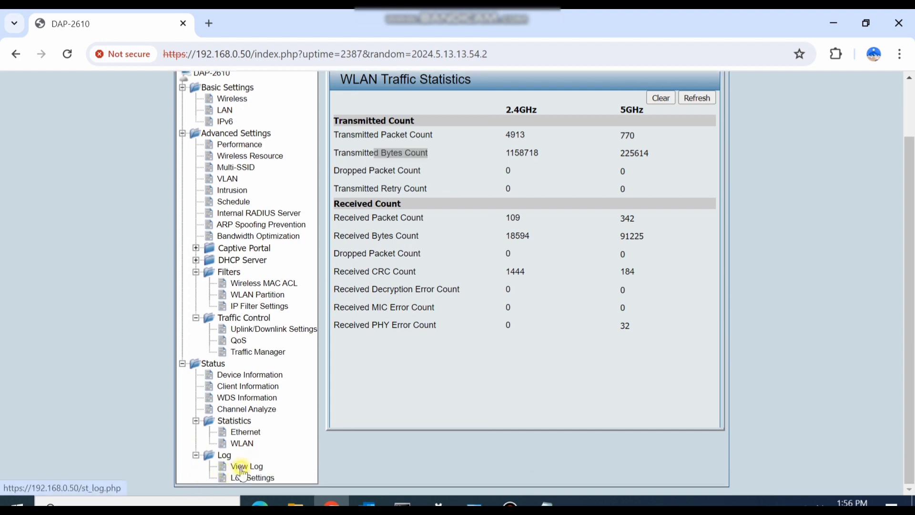
Review the View Log and Log Settings pages without entering a log server address.
click(242, 468)
scroll(479, 248, up, 3)
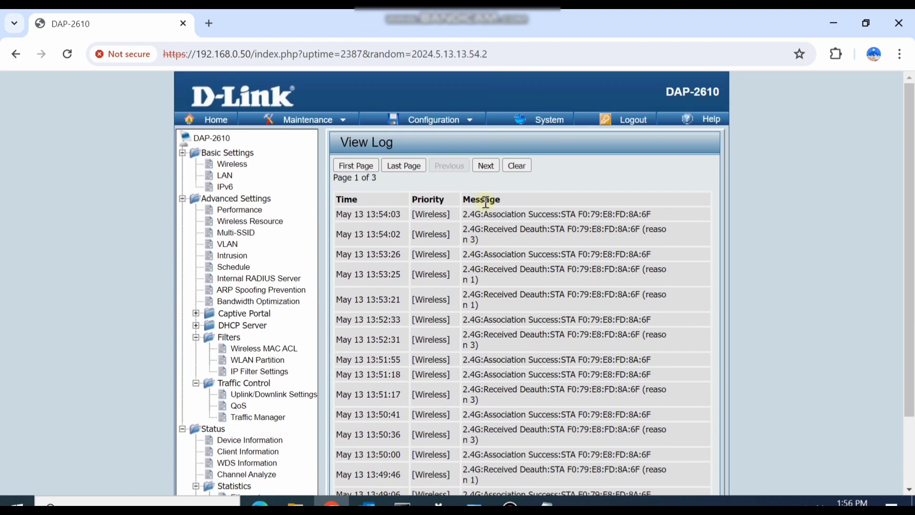
scroll(491, 270, down, 2)
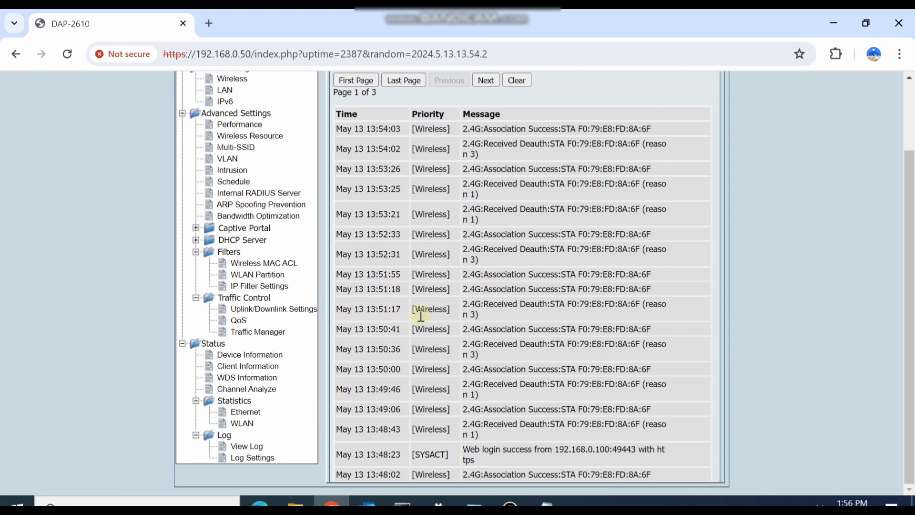
click(244, 457)
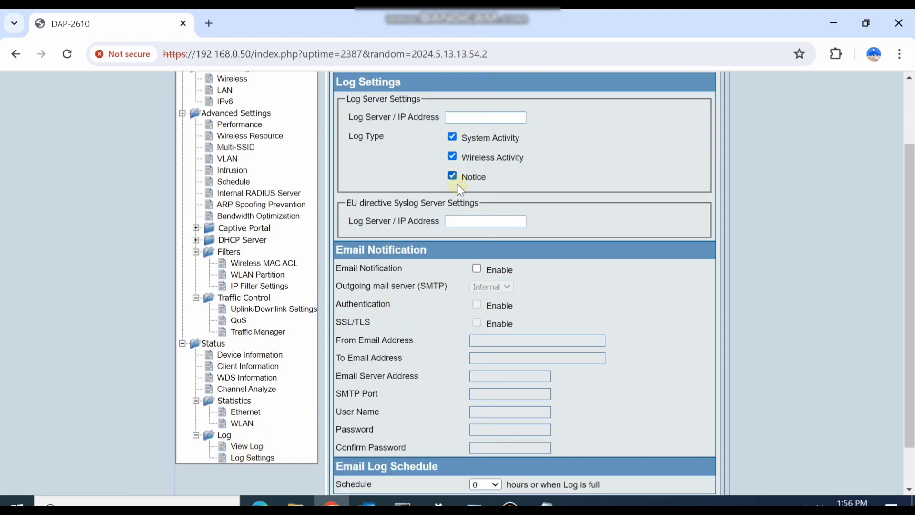
click(468, 115)
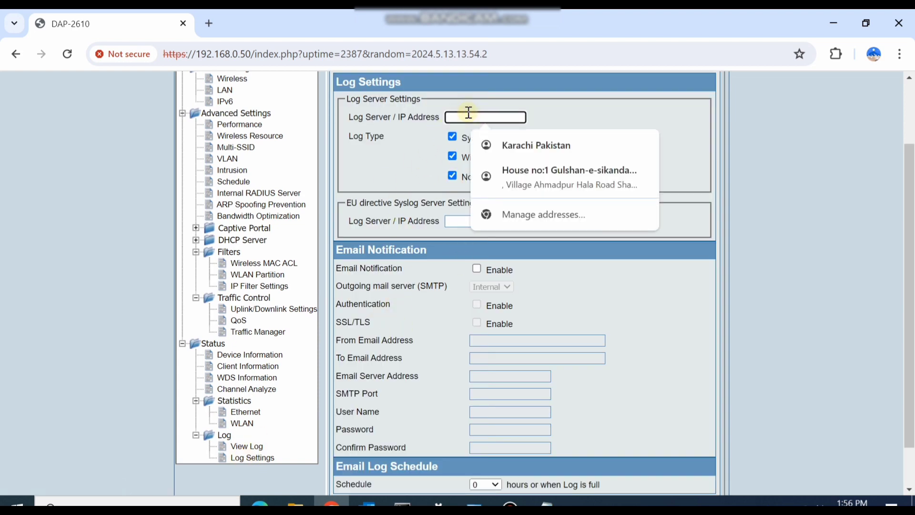
click(570, 100)
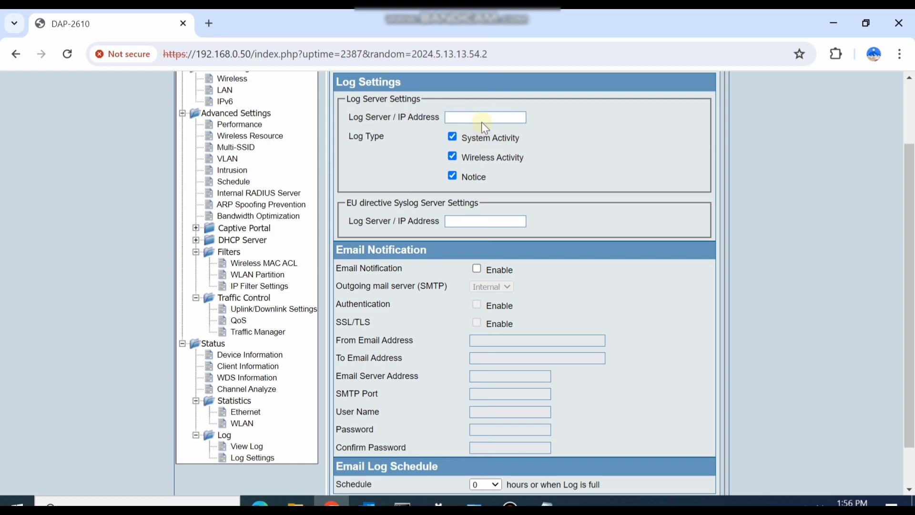
scroll(480, 205, down, 1)
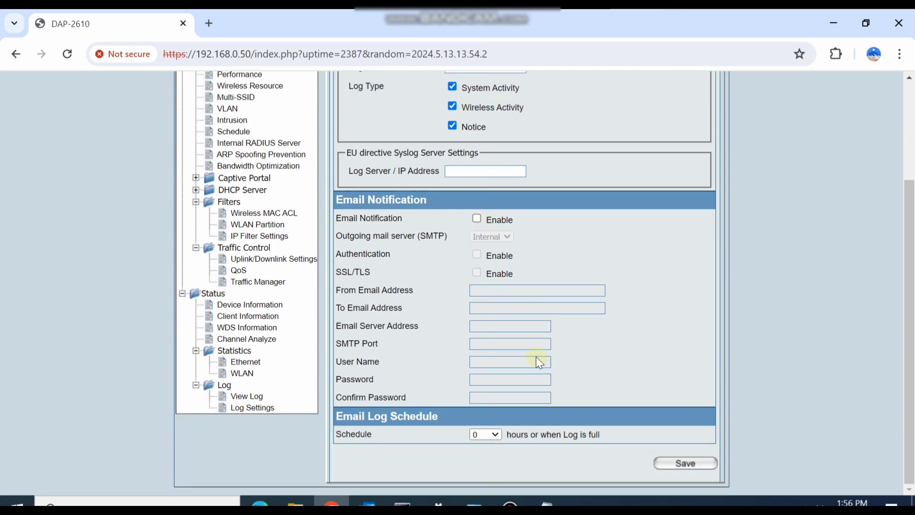
scroll(536, 357, up, 3)
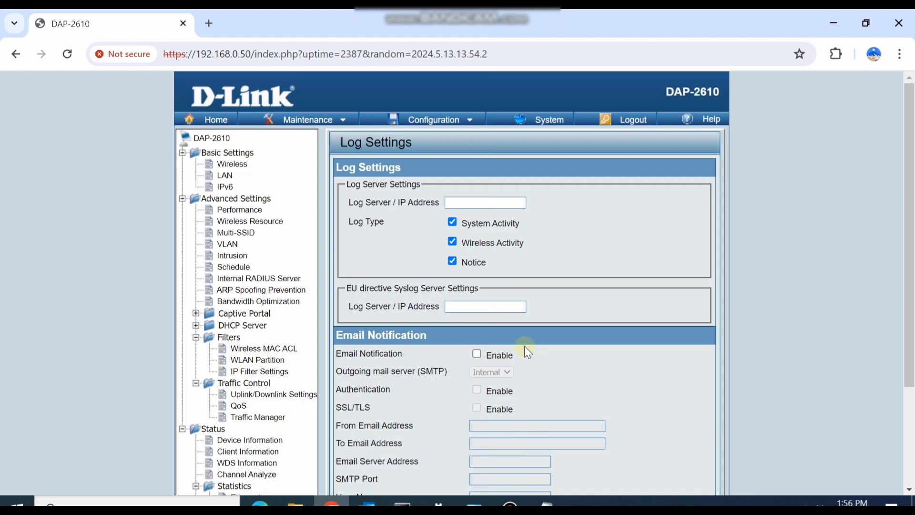
Leave the log settings unsaved and go to the System Settings page.
click(415, 123)
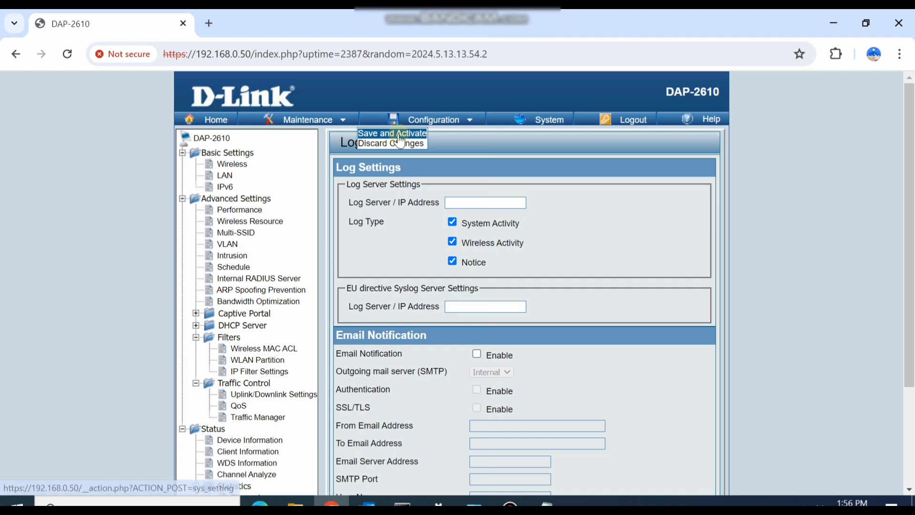
click(536, 118)
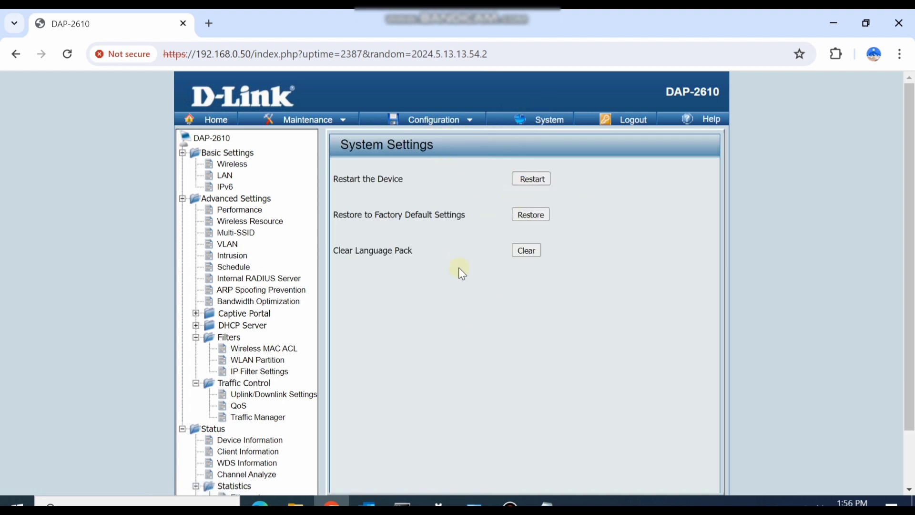
click(312, 120)
On Administration Settings, preview then collapse Limit Administrator, Login and Console Settings.
click(299, 134)
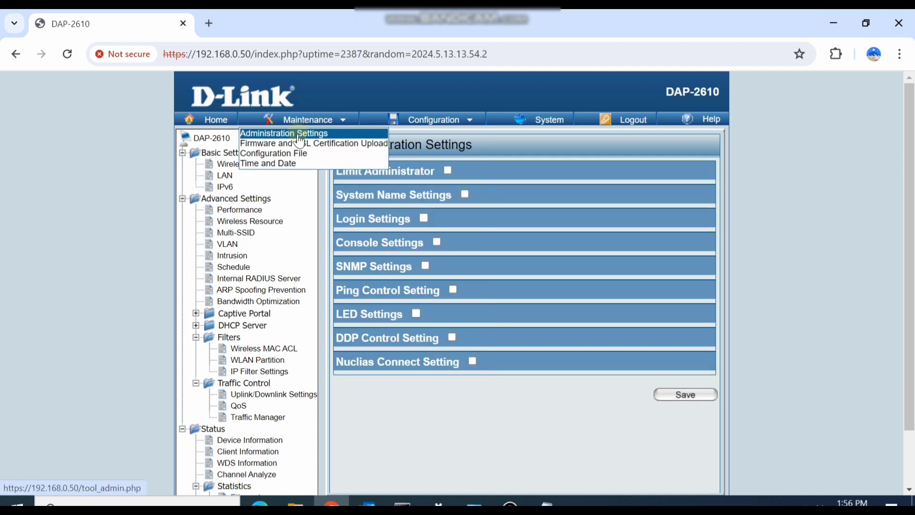
click(448, 170)
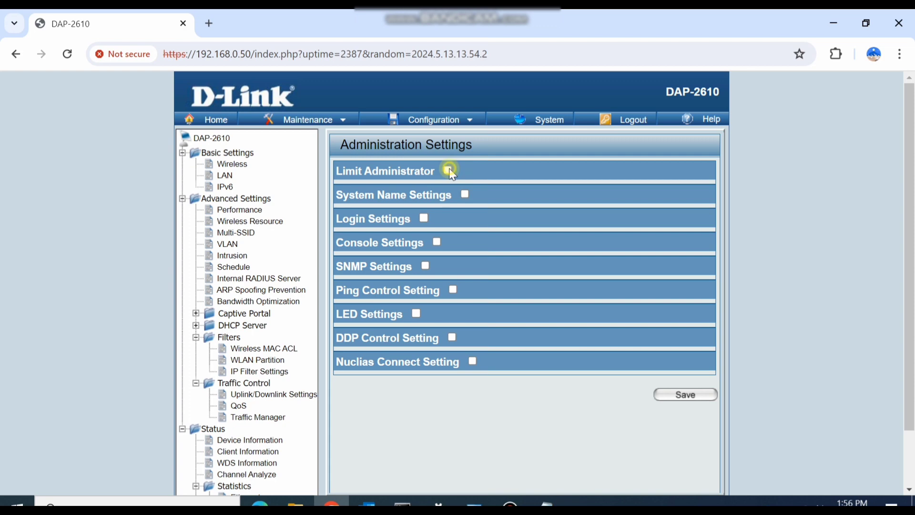
click(448, 168)
click(423, 219)
click(424, 218)
click(436, 242)
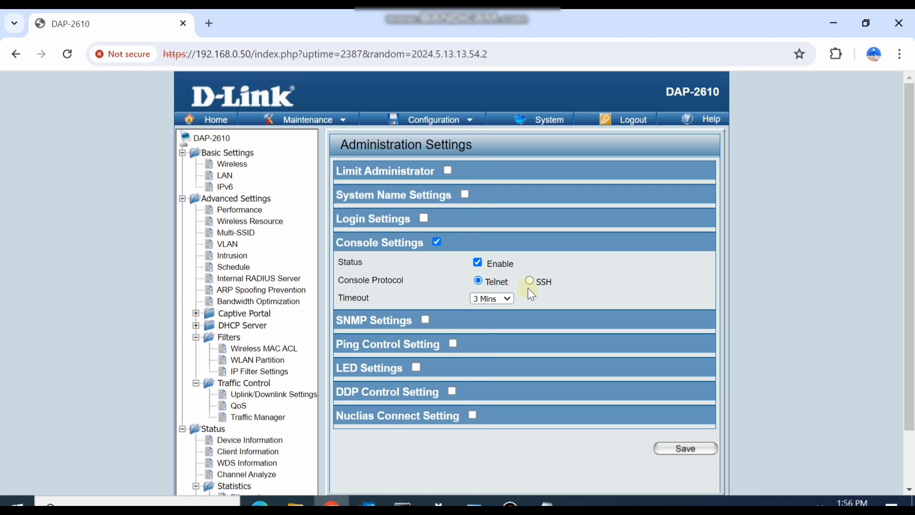
click(436, 241)
scroll(432, 238, down, 1)
Preview then collapse the SNMP, Ping Control, LED and DDP Control sections.
click(425, 229)
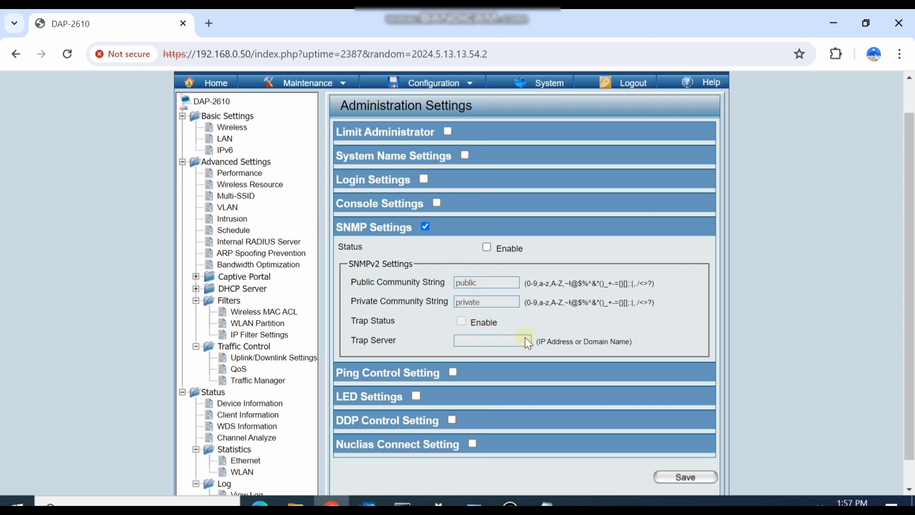
click(426, 228)
scroll(458, 278, down, 1)
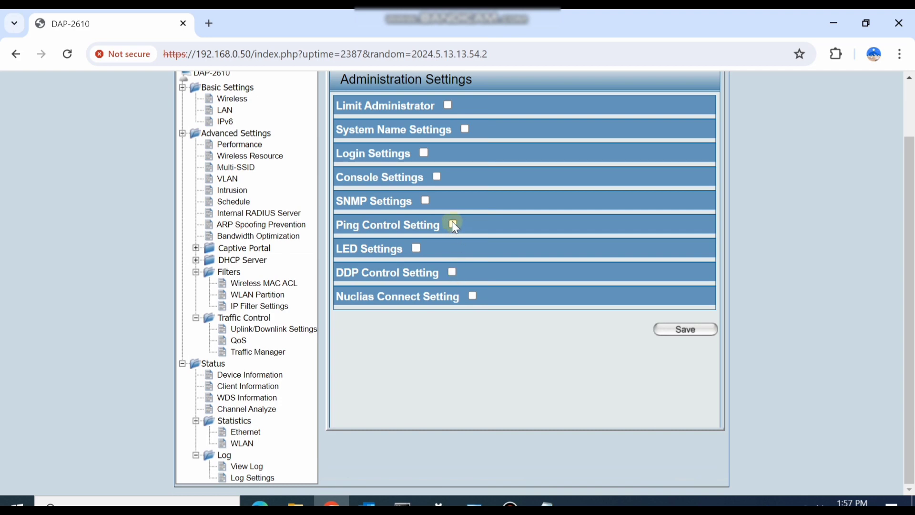
click(453, 224)
click(453, 224)
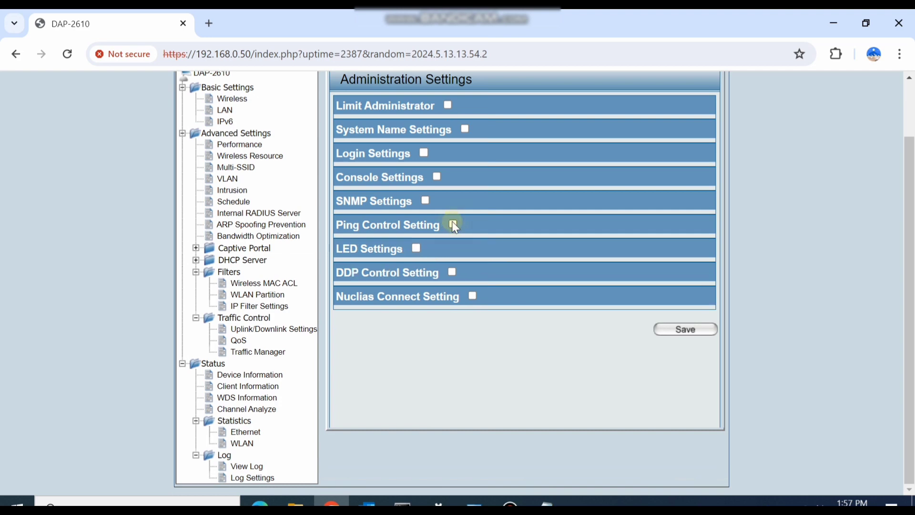
click(416, 248)
click(416, 248)
click(452, 273)
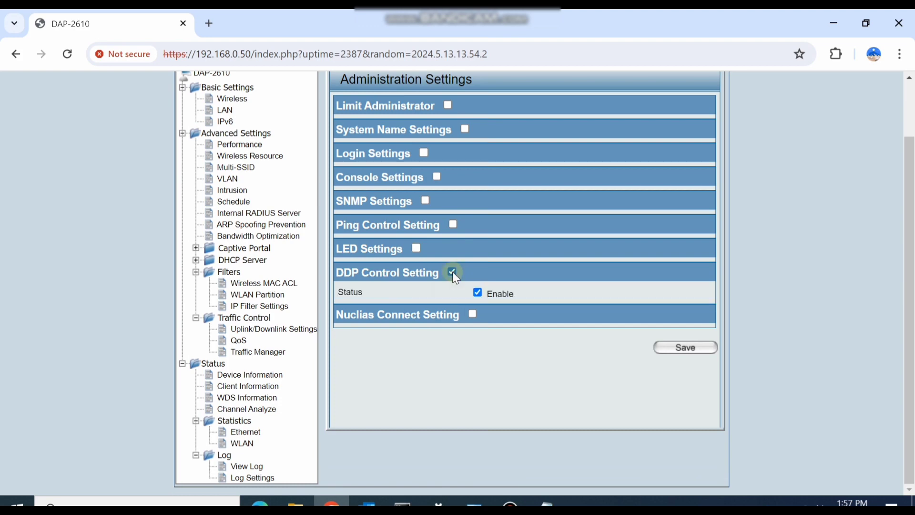
click(453, 271)
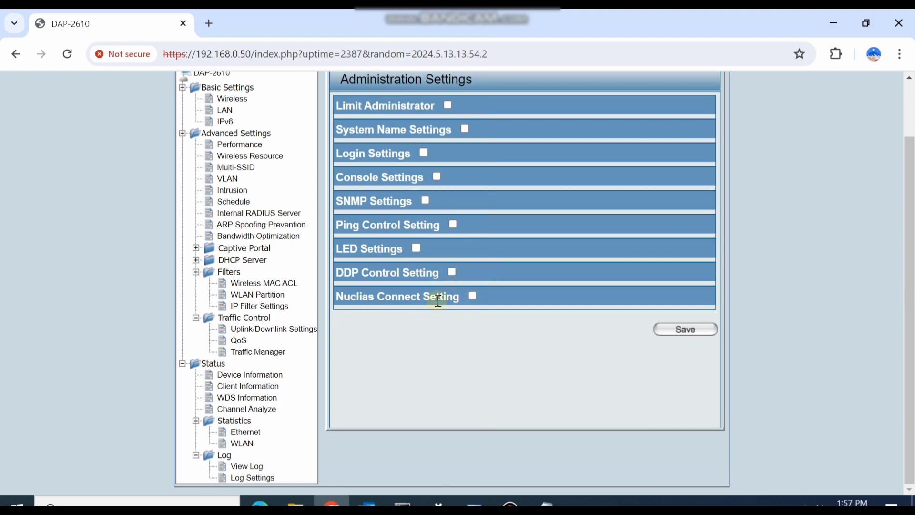
scroll(438, 300, up, 2)
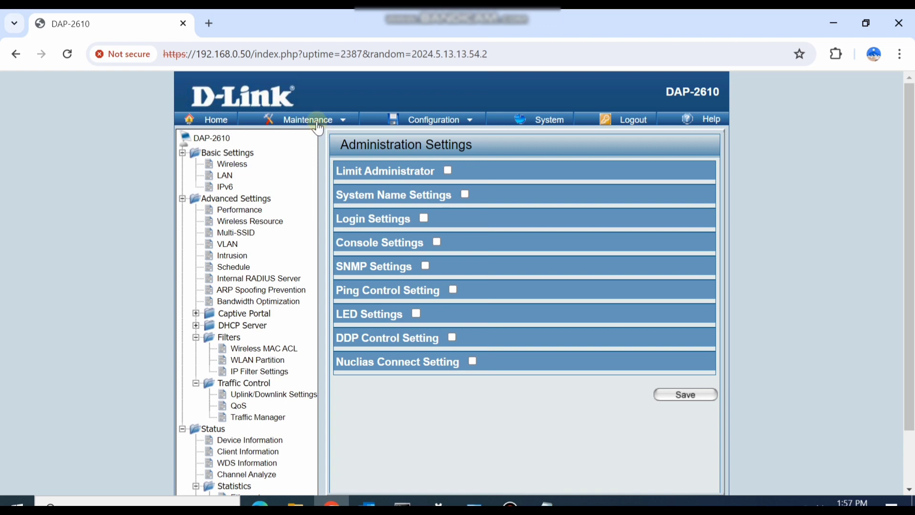
Visit the Firmware and SSL Certification Upload page, then the Configuration File page.
mouse_move(318, 125)
click(317, 143)
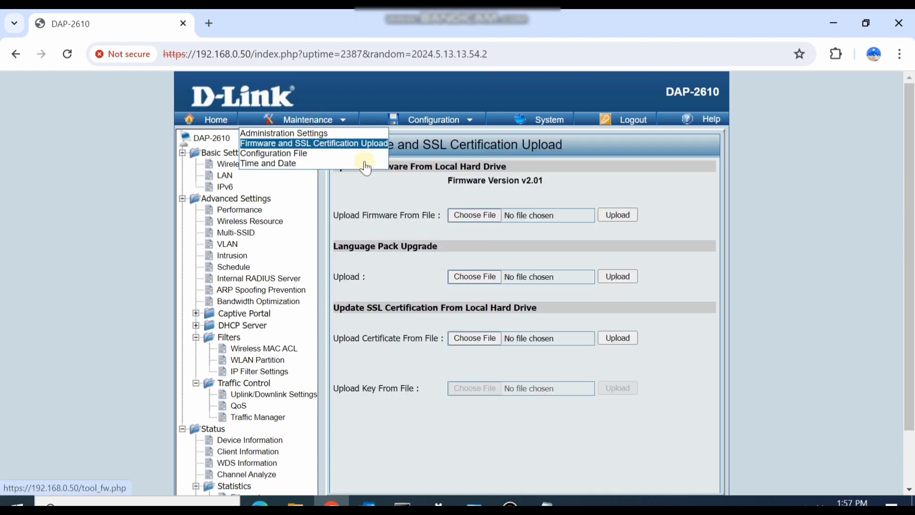
scroll(419, 217, down, 2)
scroll(414, 212, up, 2)
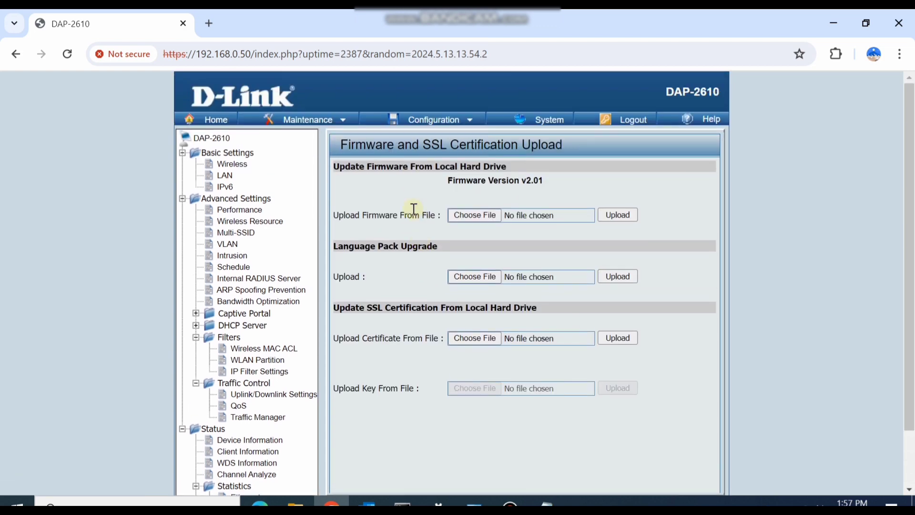
mouse_move(329, 123)
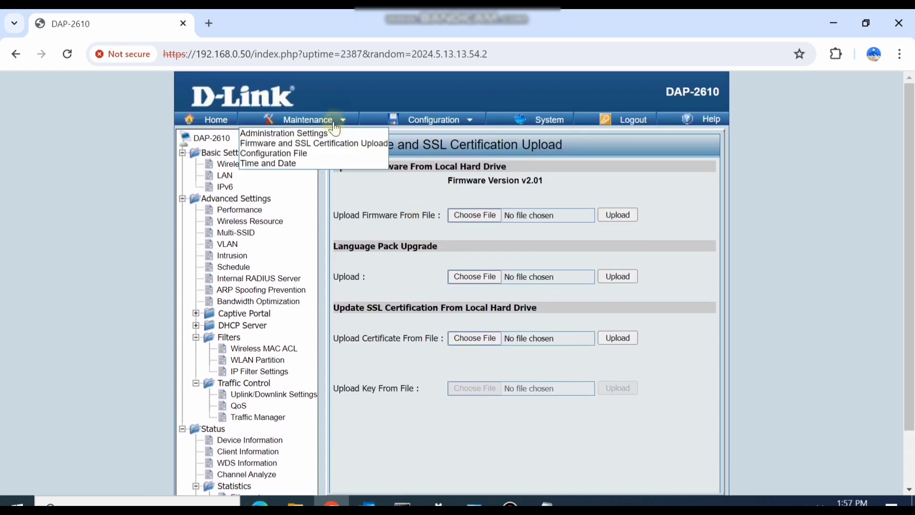
click(302, 156)
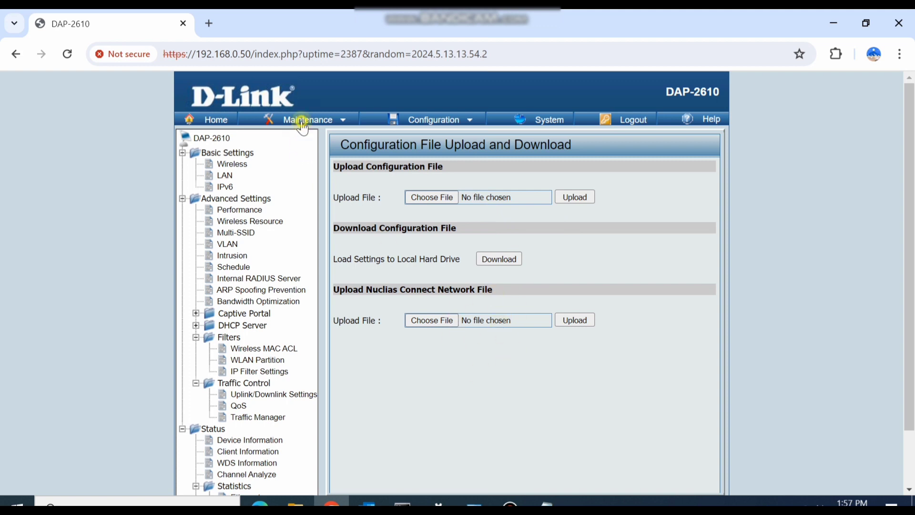
Check Time and Date with Enable NTP toggled back off, then go to Wireless Settings.
mouse_move(302, 120)
click(299, 167)
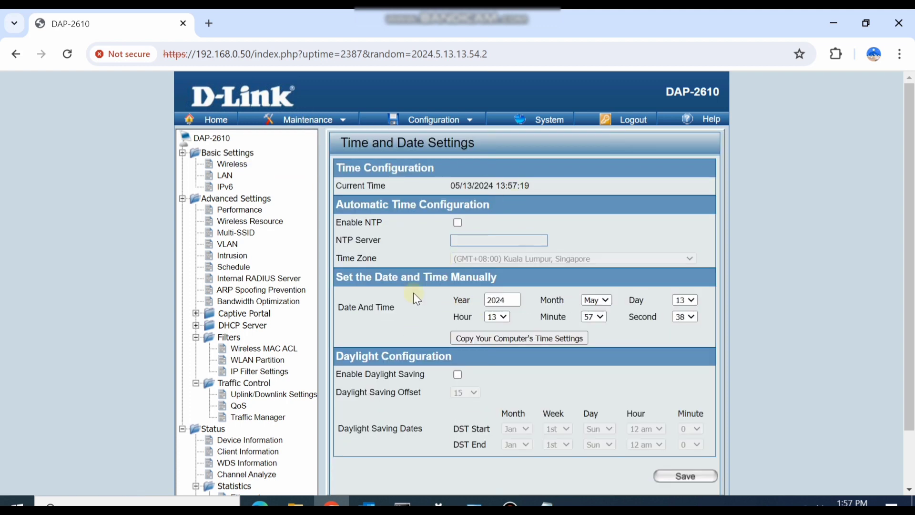
scroll(478, 295, down, 2)
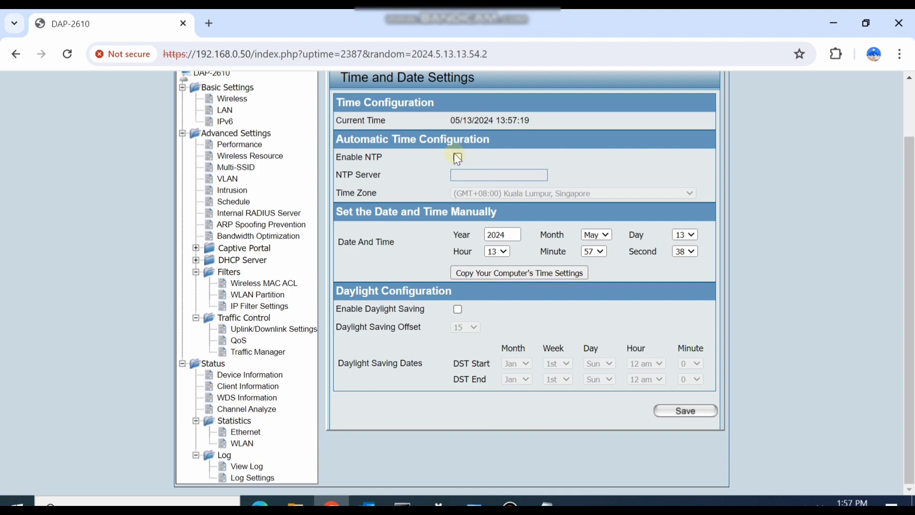
click(457, 158)
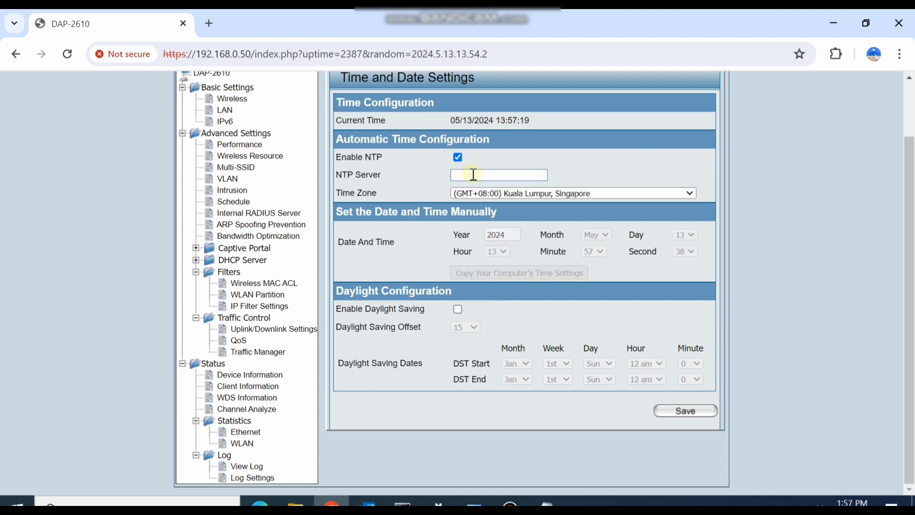
click(458, 159)
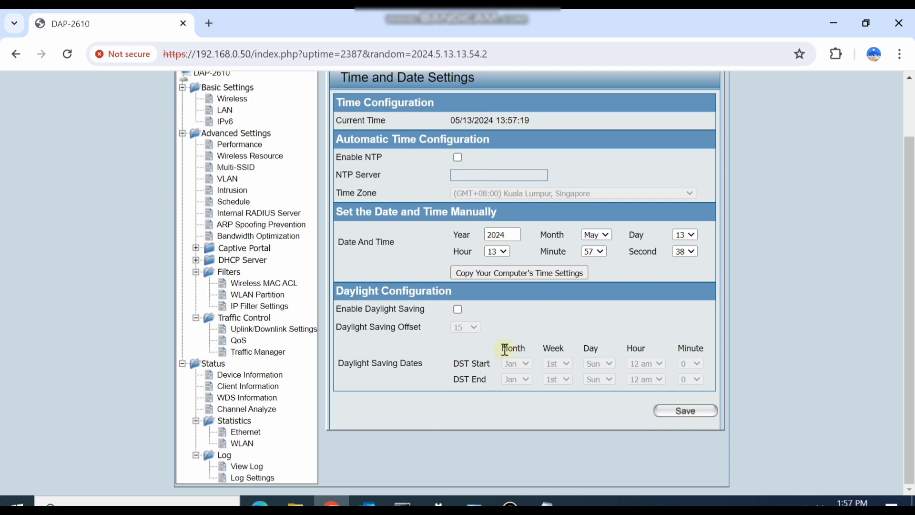
scroll(505, 350, up, 2)
click(222, 167)
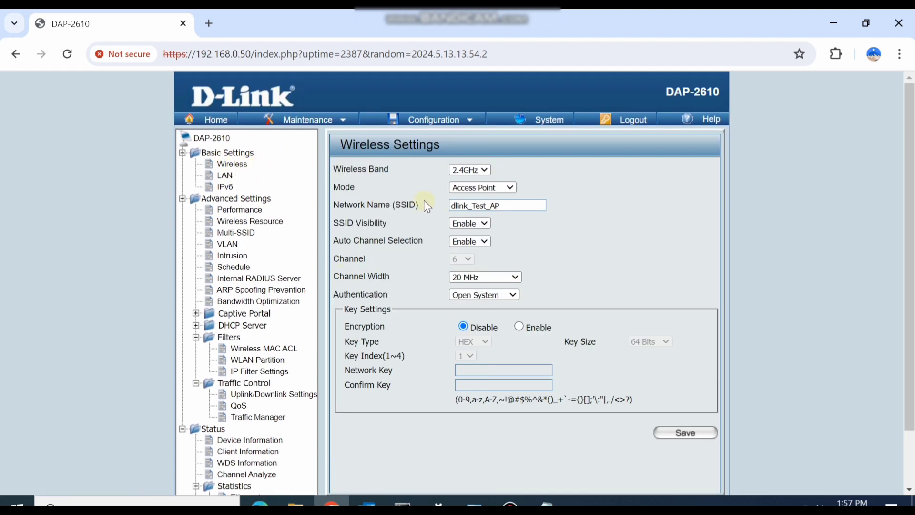